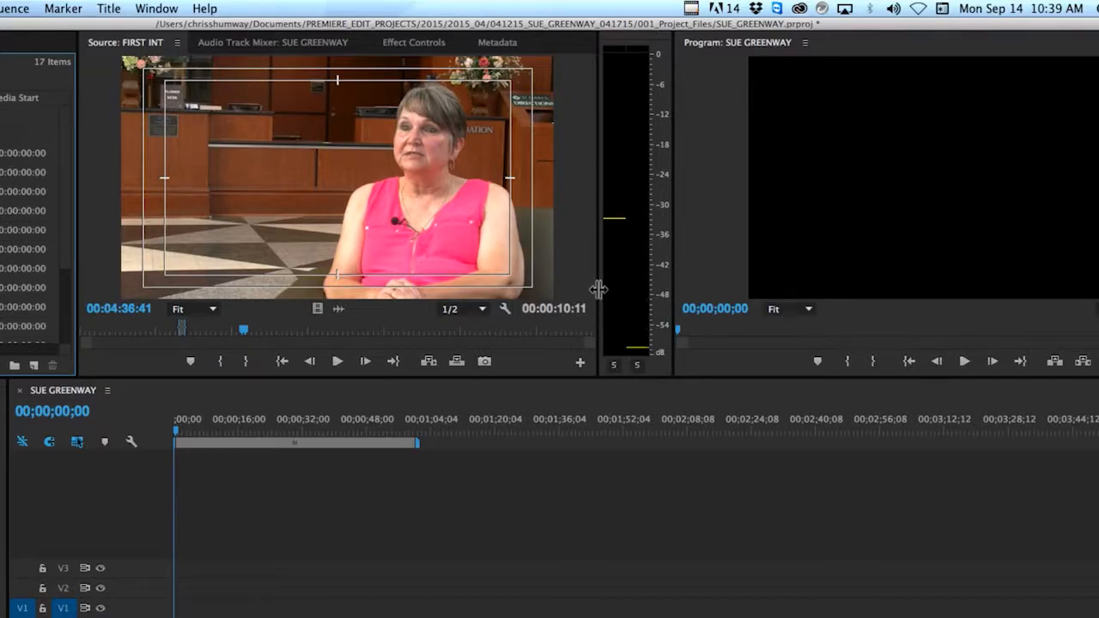
# Widen the audio meters and play the FIRST INT clip to check its left and right channel levels
pyautogui.moveTo(598, 288); pyautogui.dragTo(570, 283)
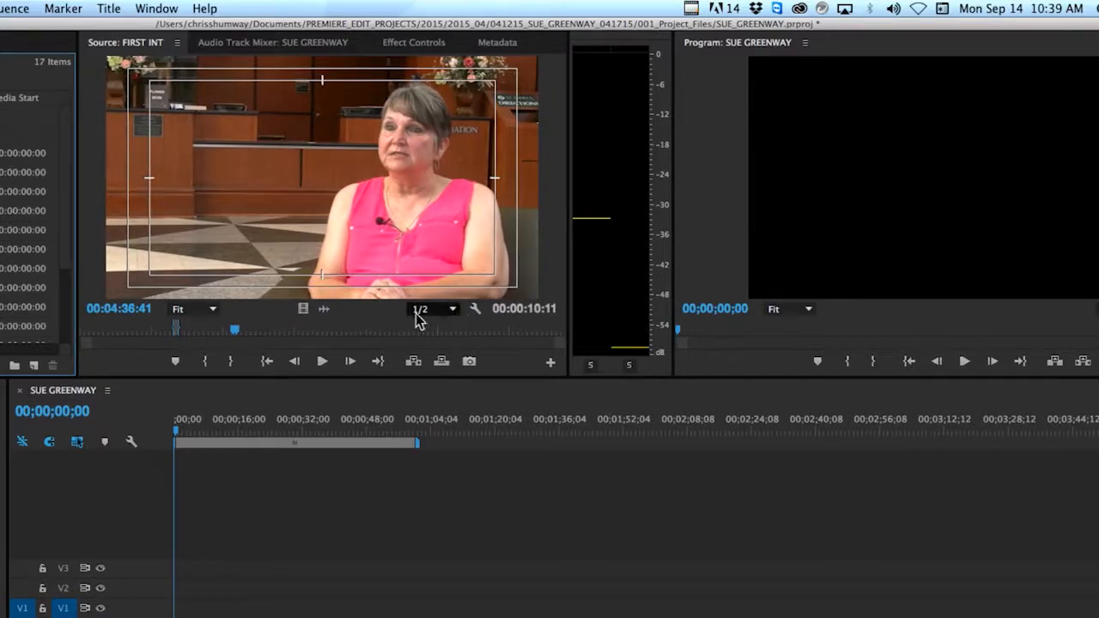
pyautogui.click(93, 287)
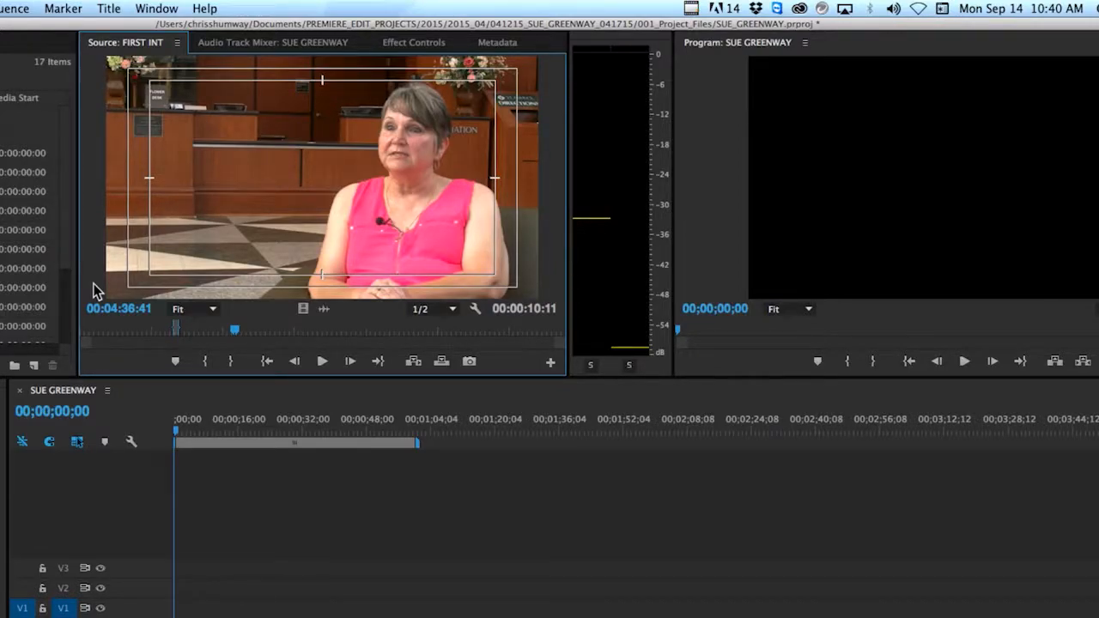
pyautogui.press('space')
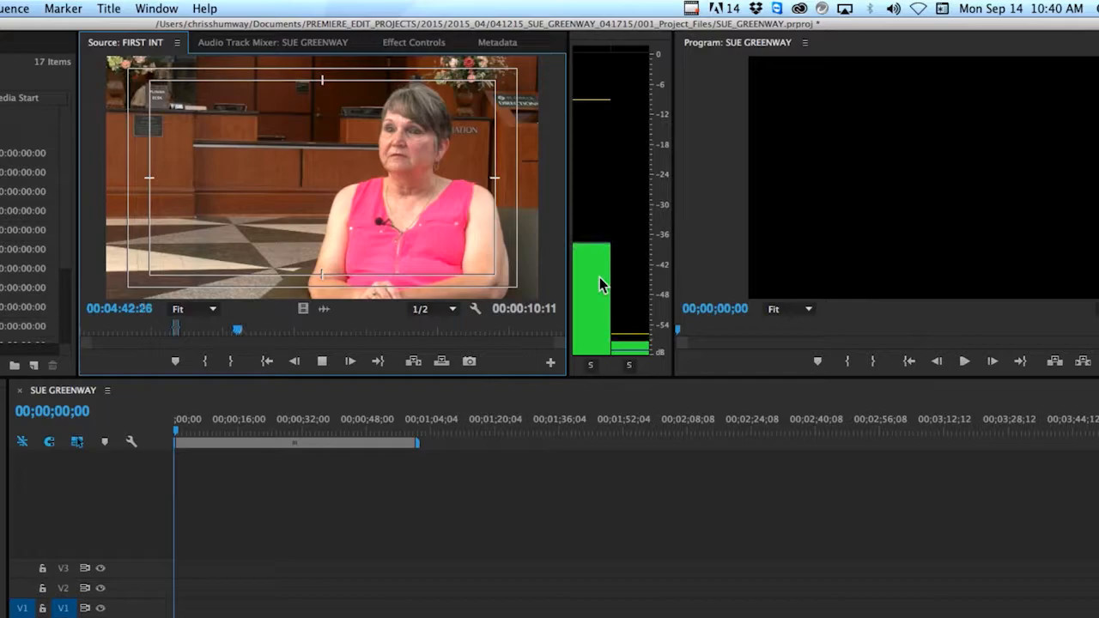
pyautogui.press('space')
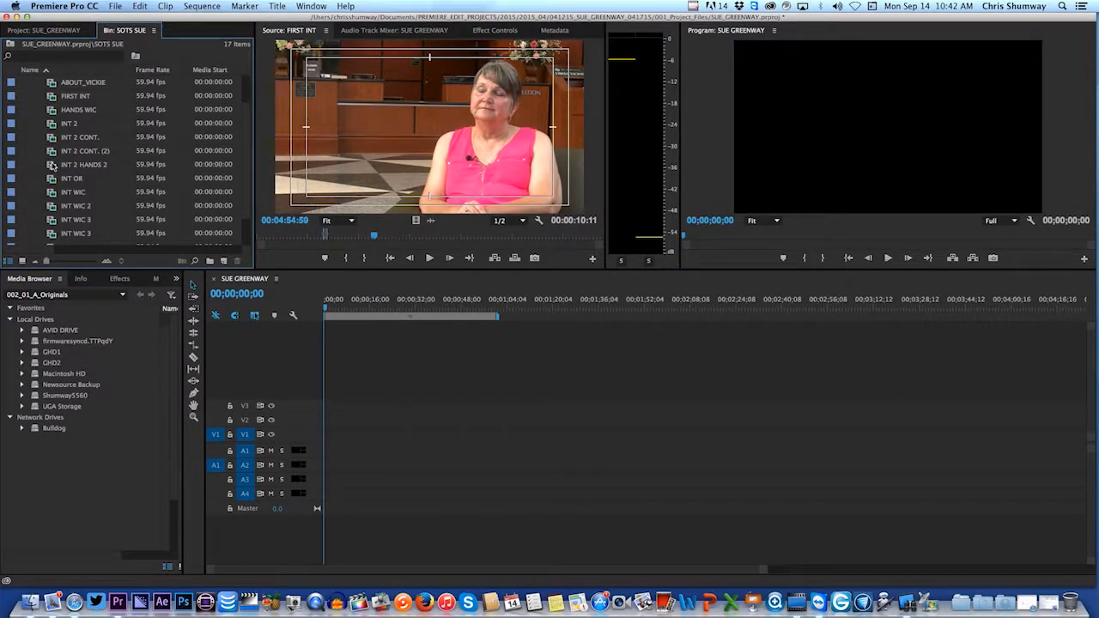
# Modify the FIRST INT clip's audio channels so the left media source channel feeds both the left and right of Clip 1
pyautogui.click(300, 129)
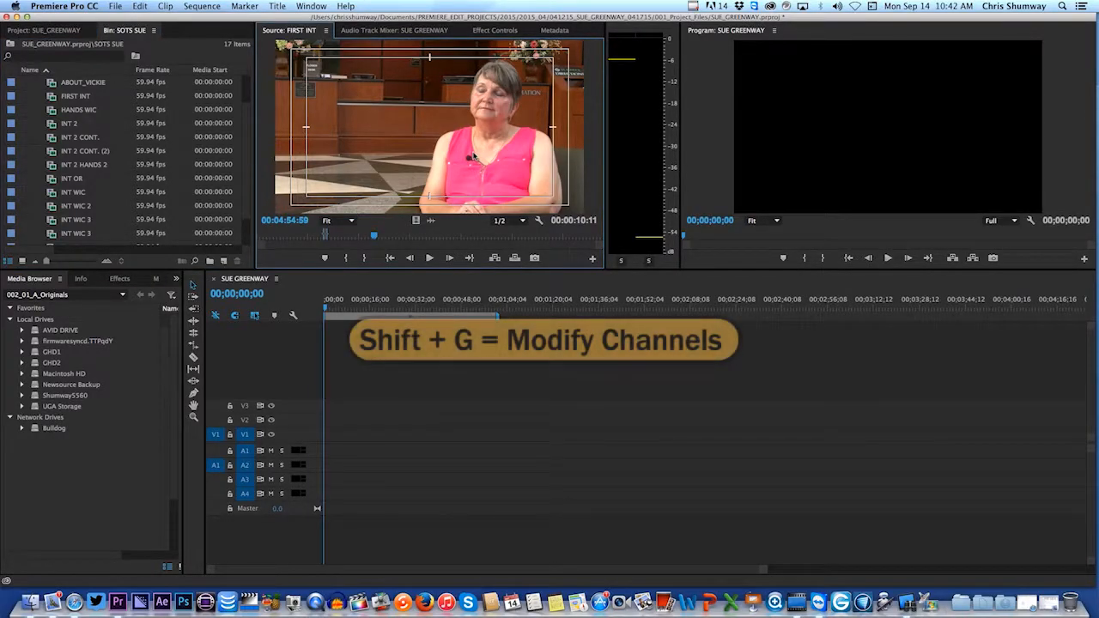
pyautogui.hotkey('shift', 'g')
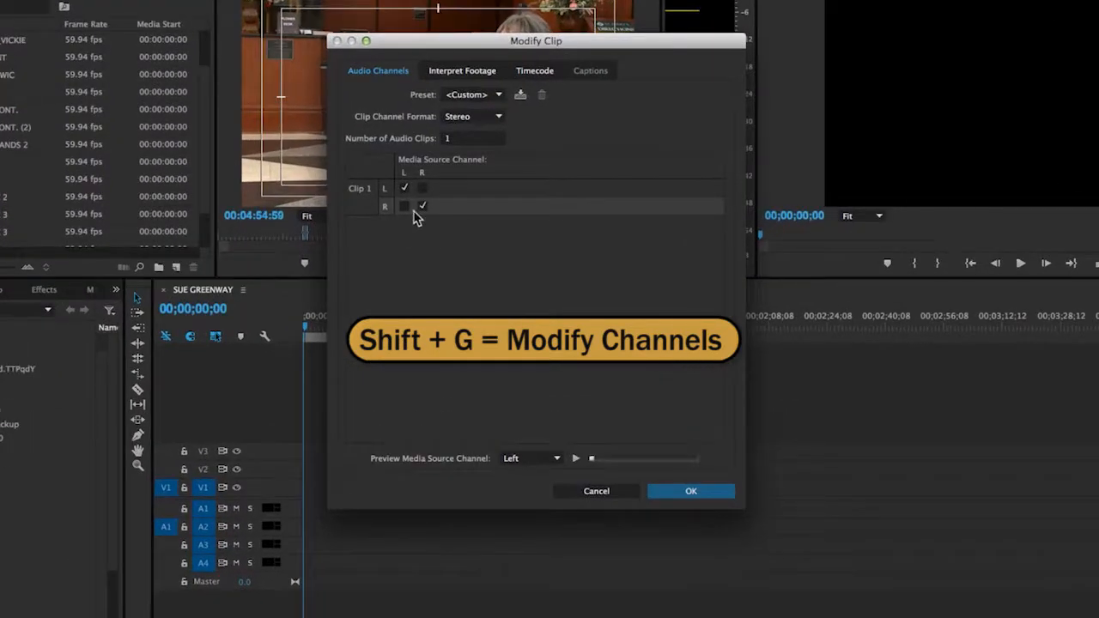
pyautogui.click(403, 198)
pyautogui.click(404, 187)
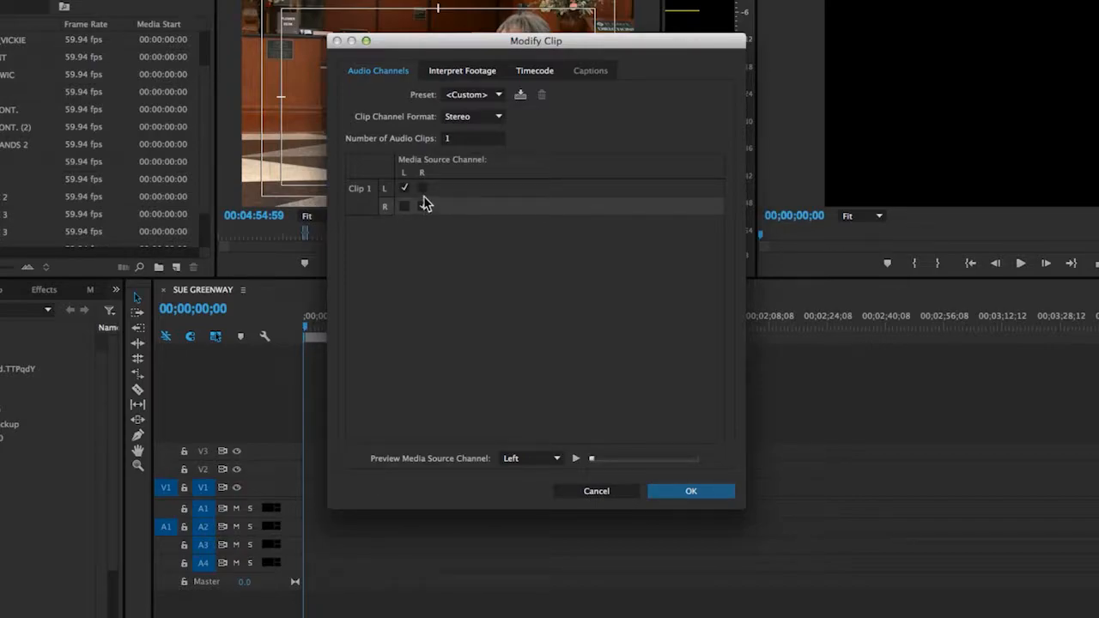
pyautogui.click(405, 188)
pyautogui.click(404, 188)
pyautogui.click(402, 207)
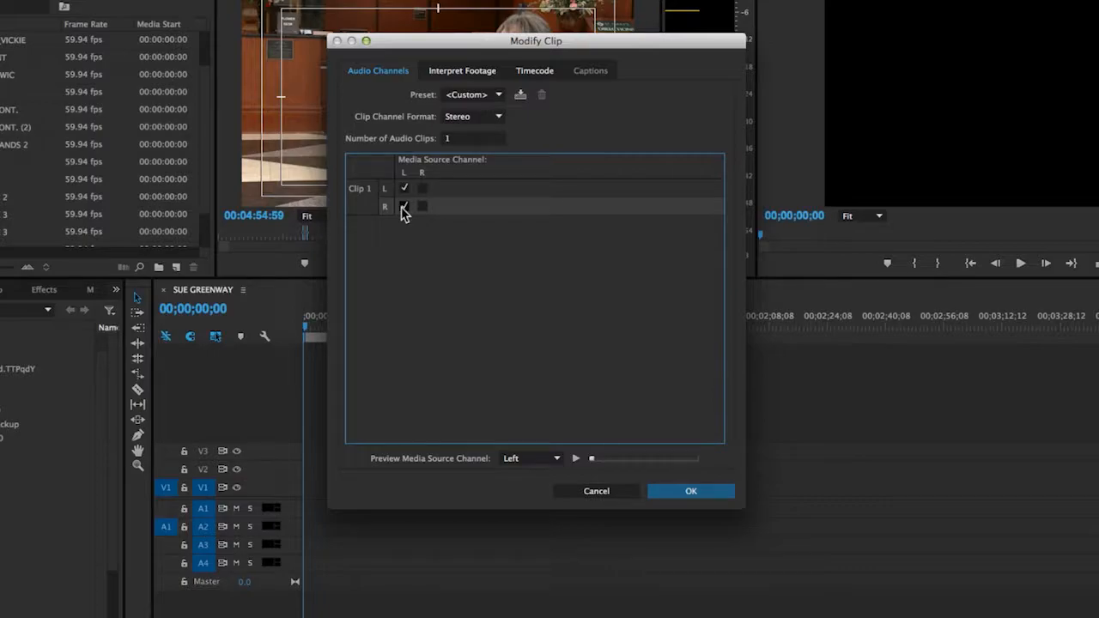
pyautogui.click(702, 493)
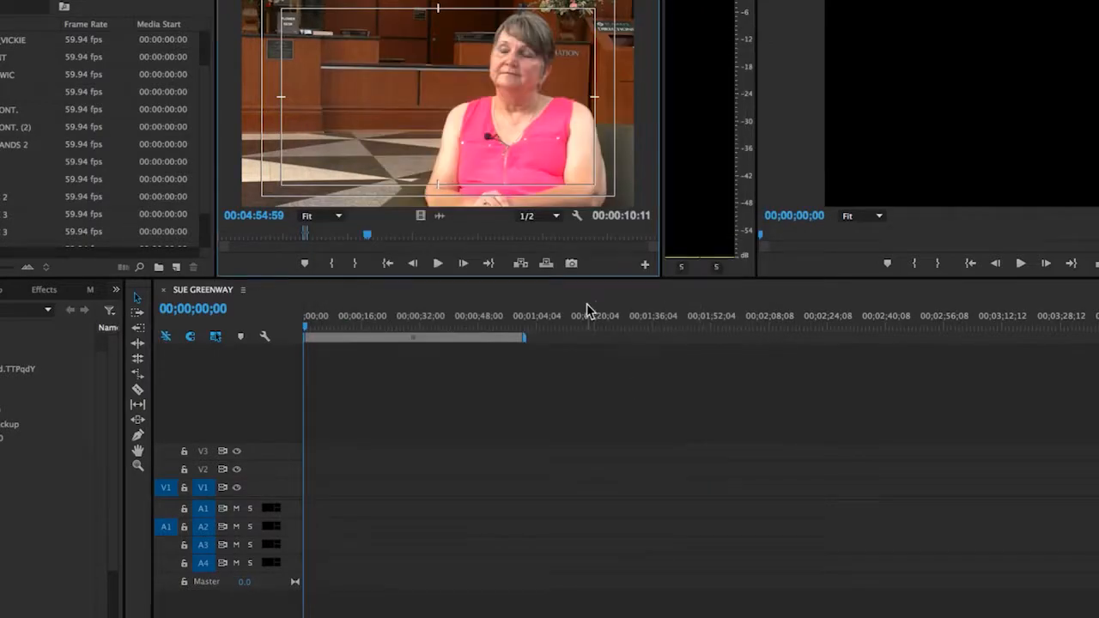
# Play back the FIRST INT clip to check the audio levels on both remapped channels
pyautogui.press('space')
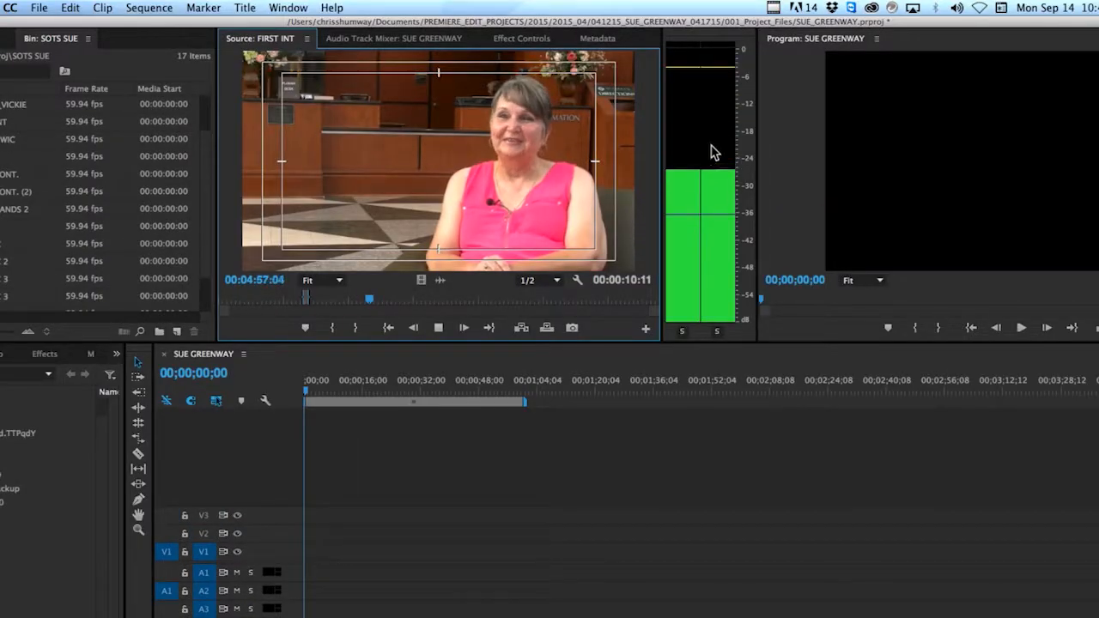
pyautogui.press('space')
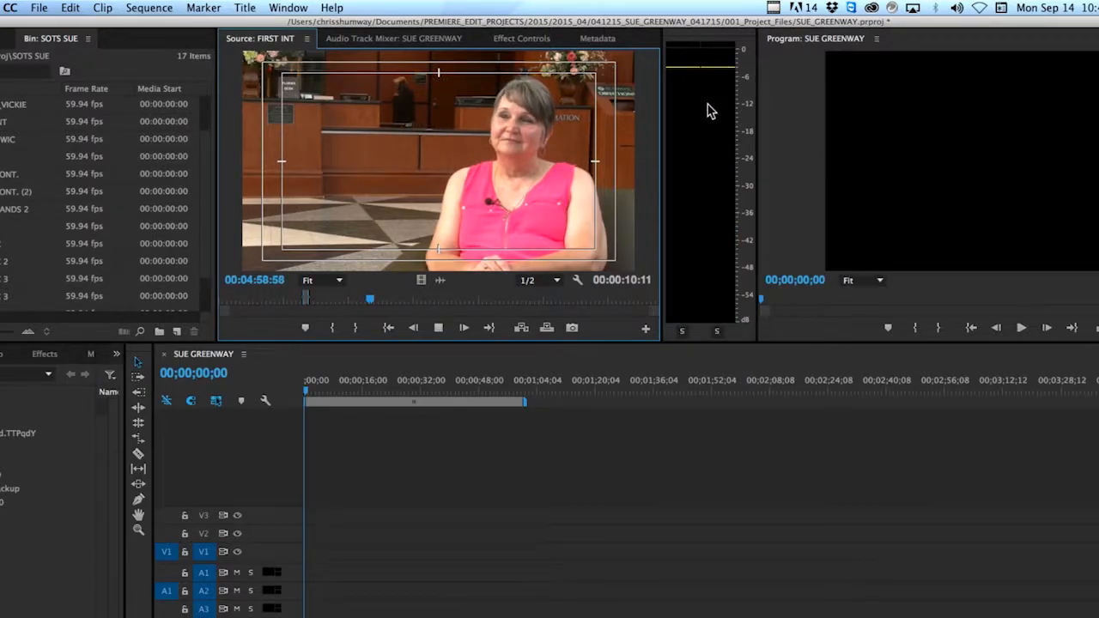
pyautogui.press('space')
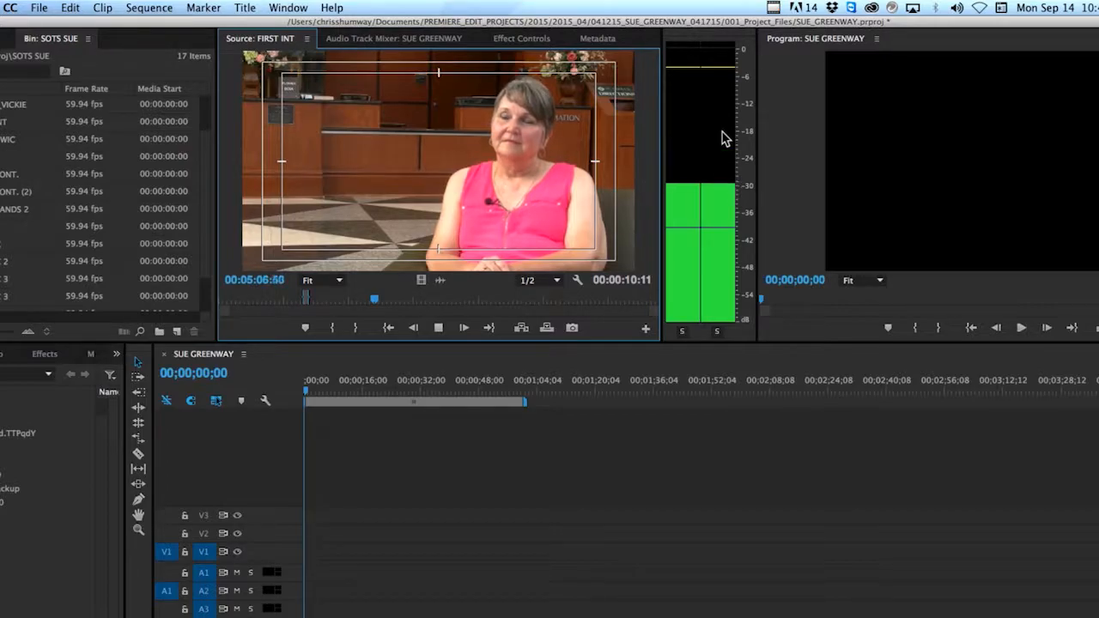
pyautogui.press('space')
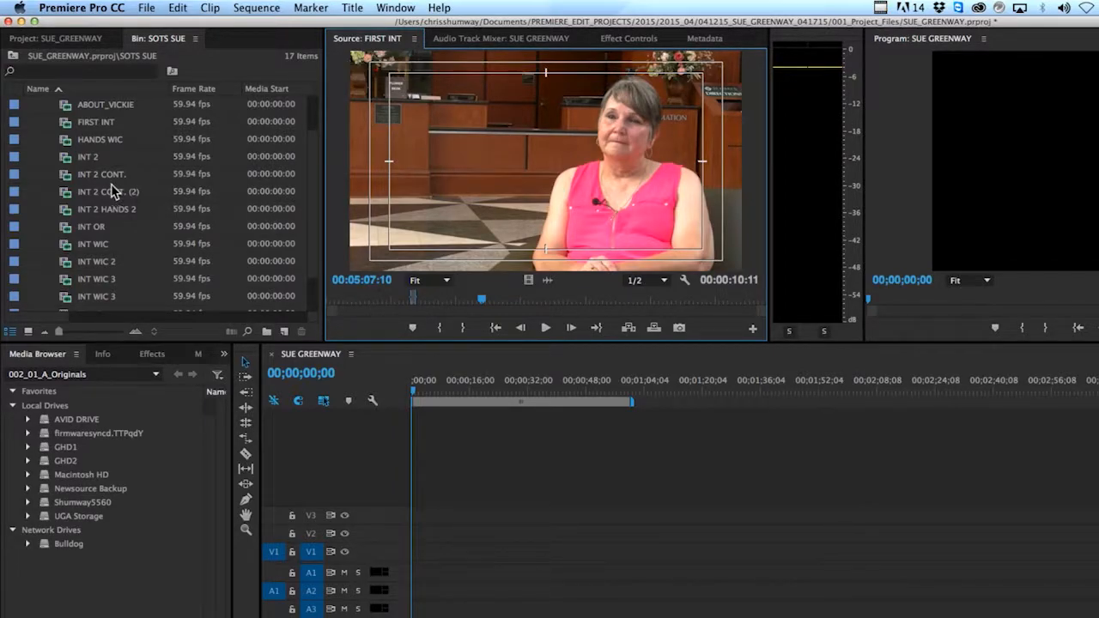
# Load the INT 2 CONT. clip in the source monitor and play it from about 00:00:10:31 to check its channel levels
pyautogui.moveTo(76, 141)
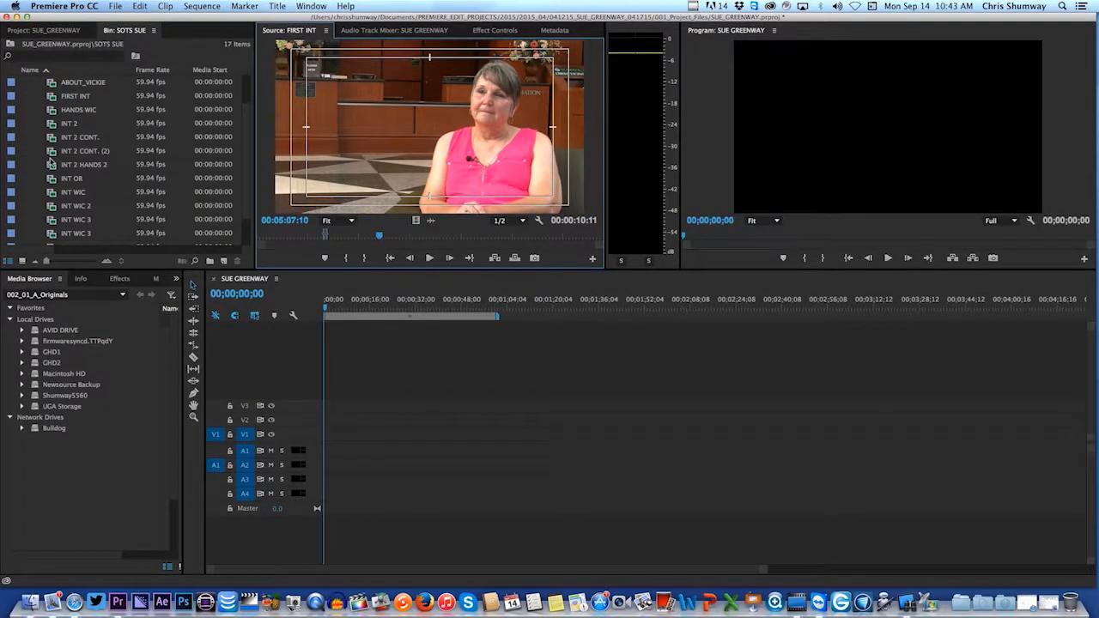
pyautogui.doubleClick(51, 139)
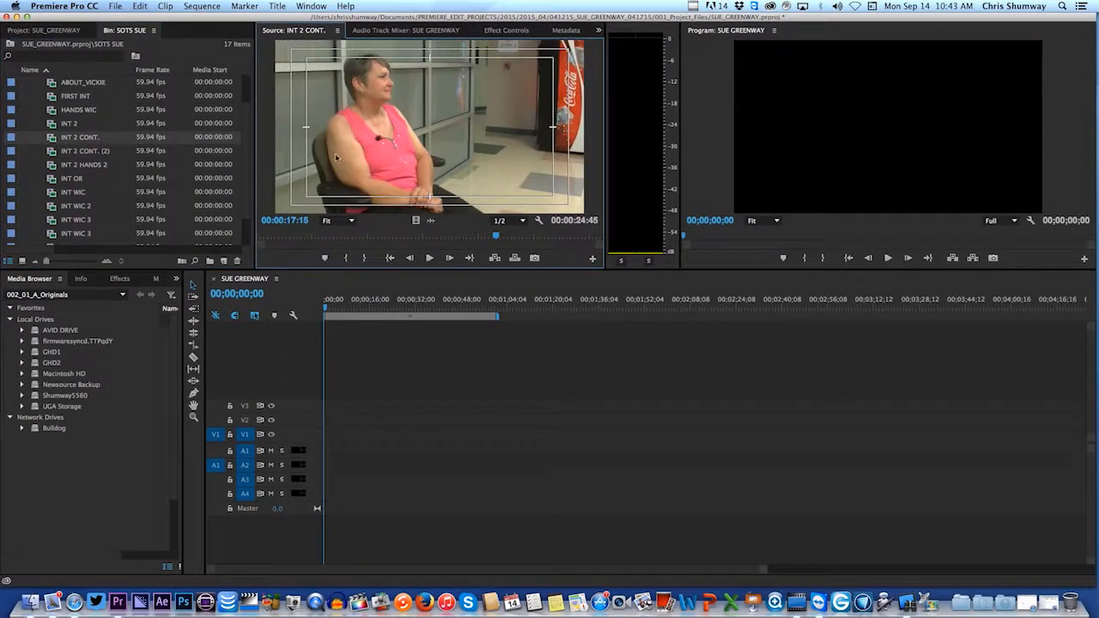
pyautogui.moveTo(495, 235); pyautogui.dragTo(403, 235)
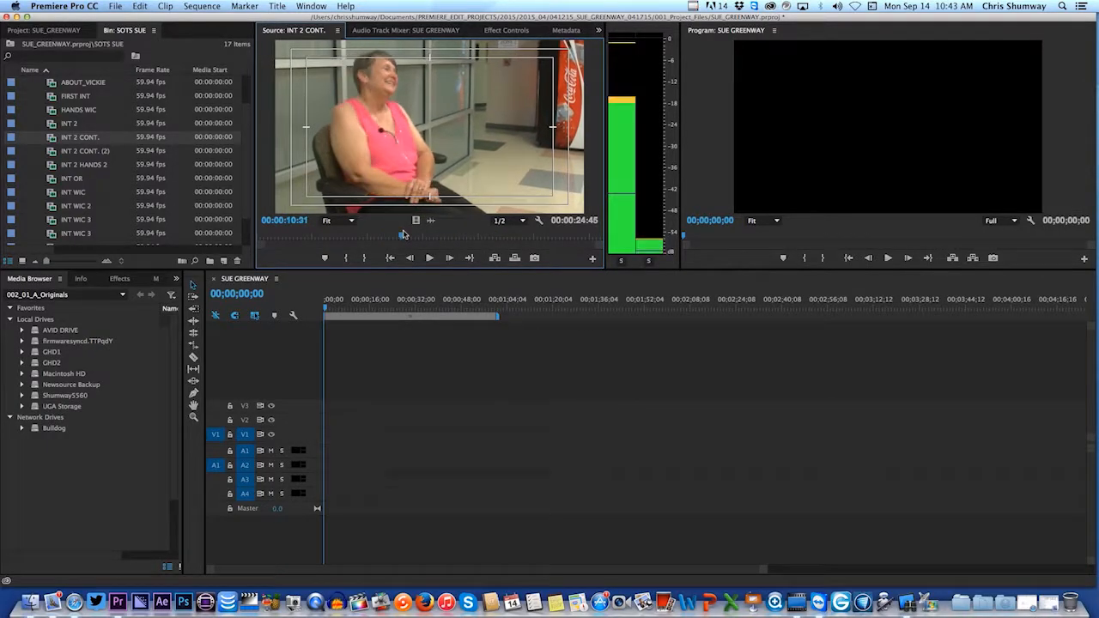
pyautogui.press('space')
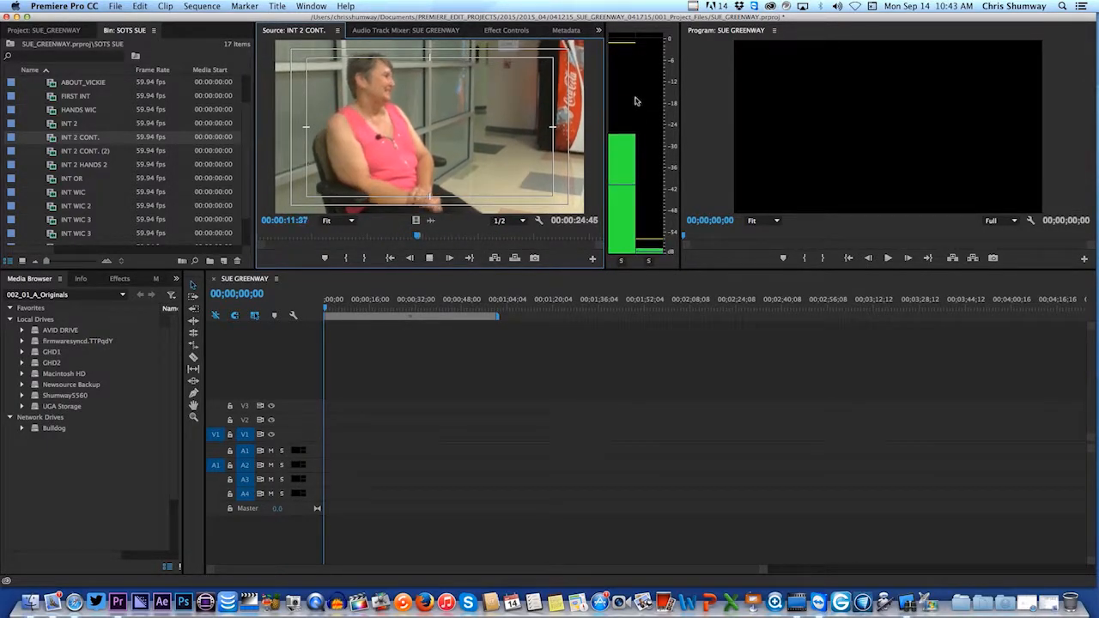
pyautogui.press('space')
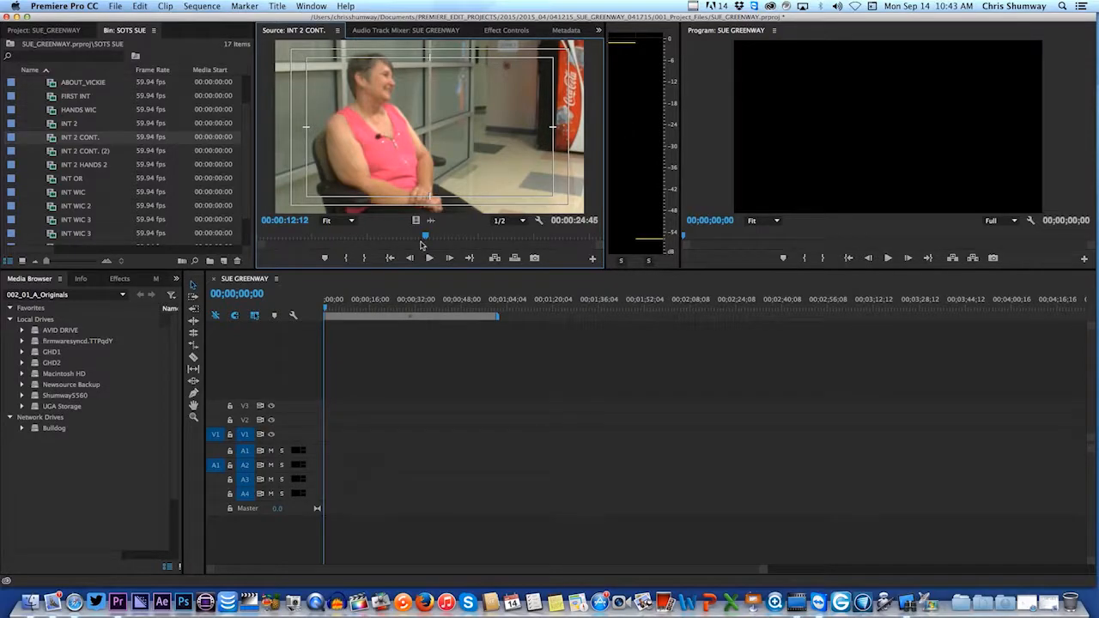
# Select all 14 clips in the RAW bin and map the left media source channel to both their left and right audio channels
pyautogui.scroll(2, 61, 155)
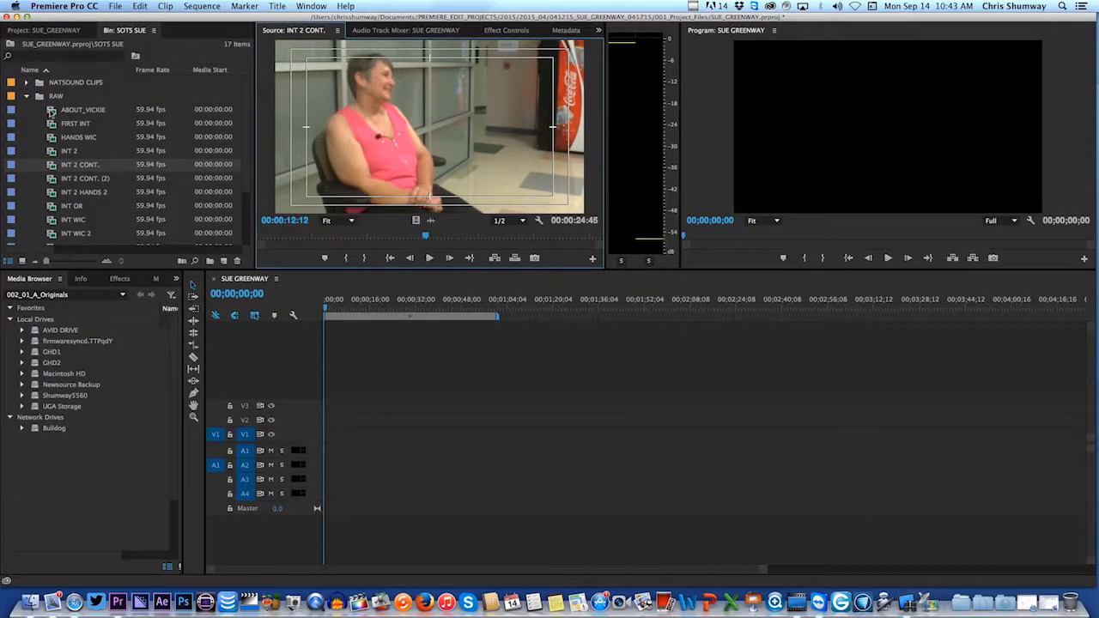
pyautogui.click(26, 96)
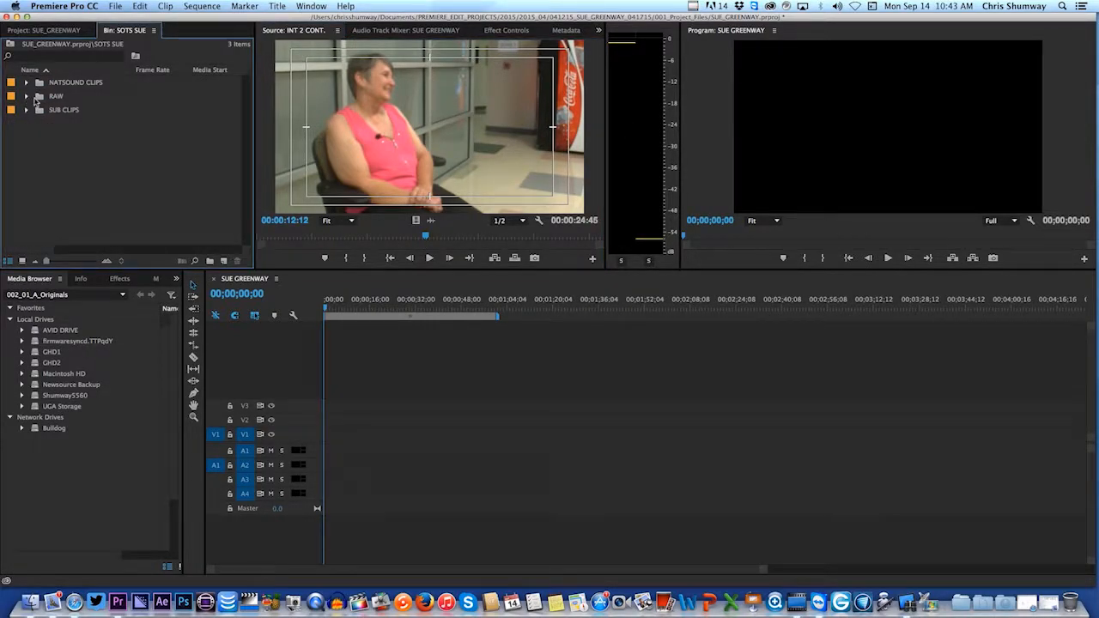
pyautogui.click(27, 97)
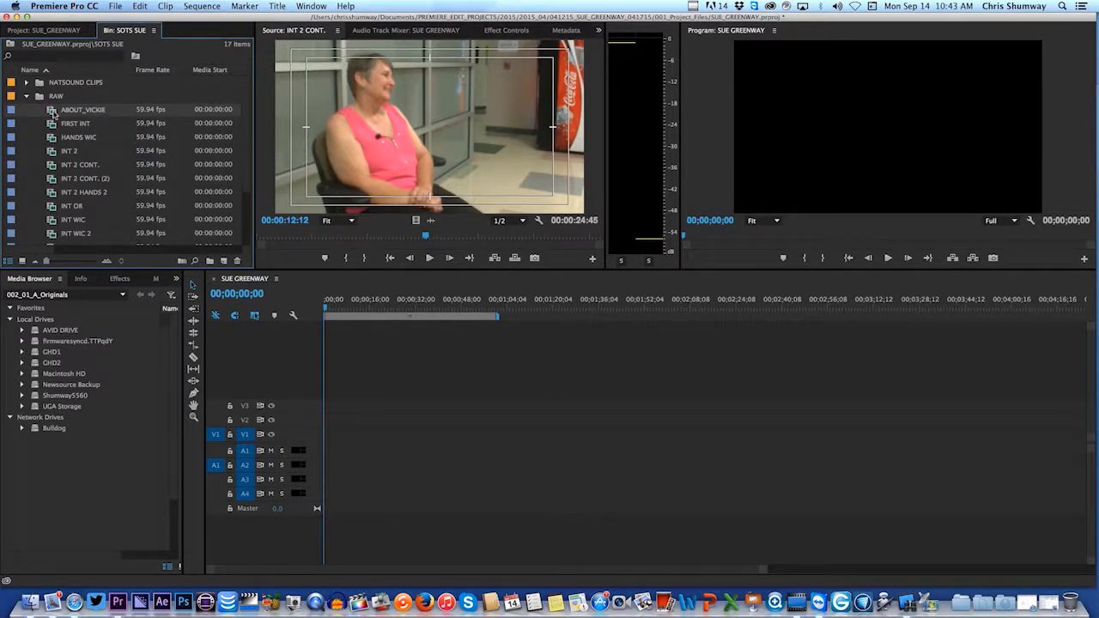
pyautogui.scroll(-3, 54, 114)
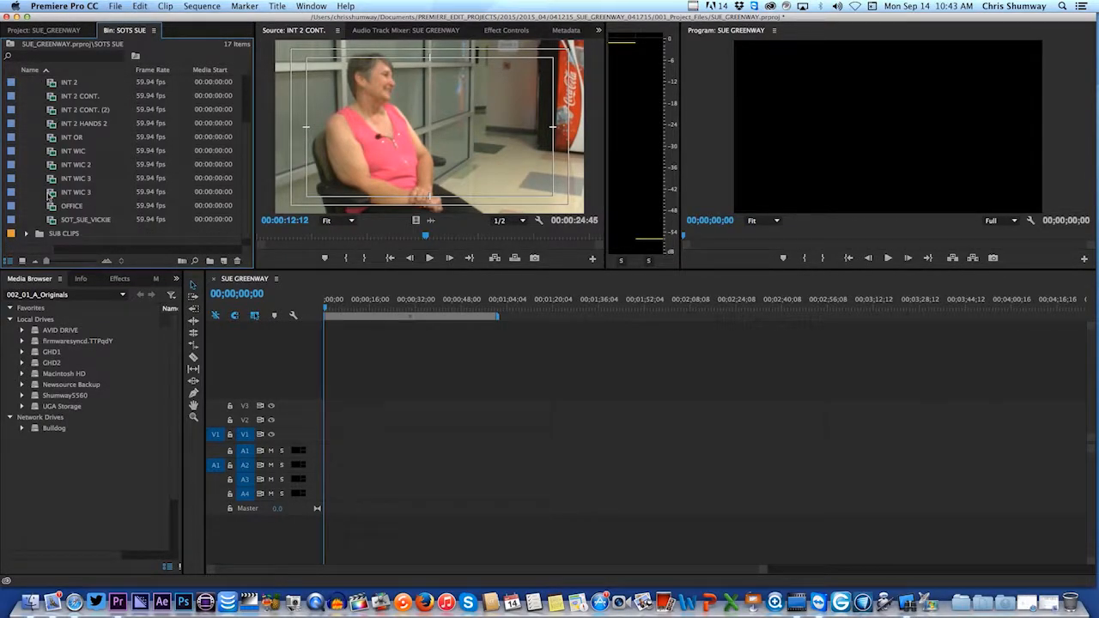
pyautogui.keyDown('shift'); pyautogui.click(53, 222); pyautogui.keyUp('shift')
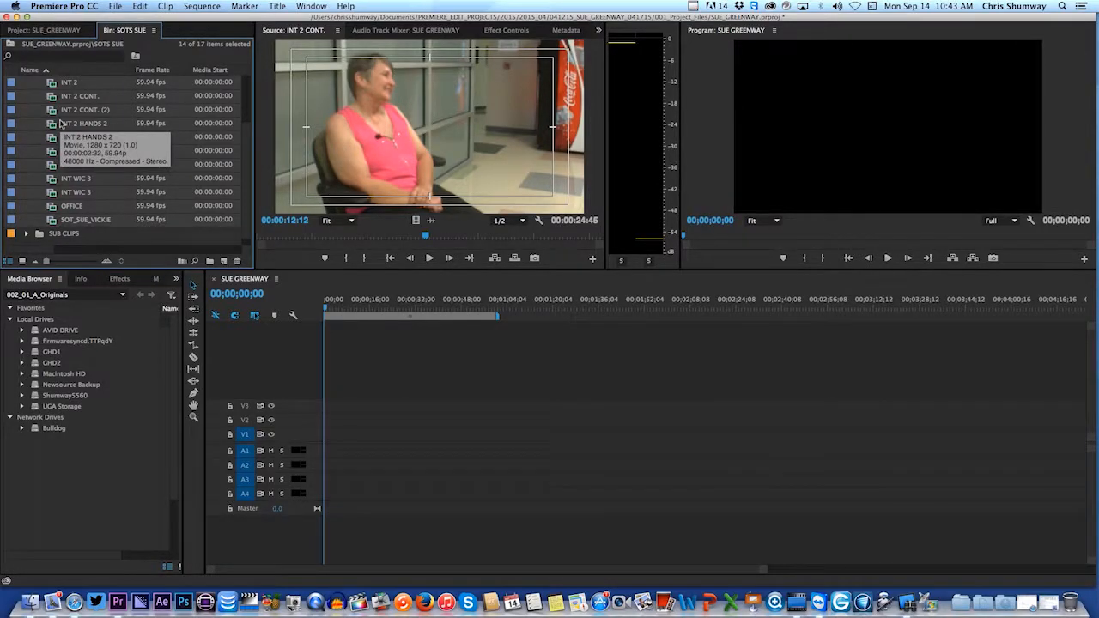
pyautogui.hotkey('shift', 'g')
pyautogui.click(403, 214)
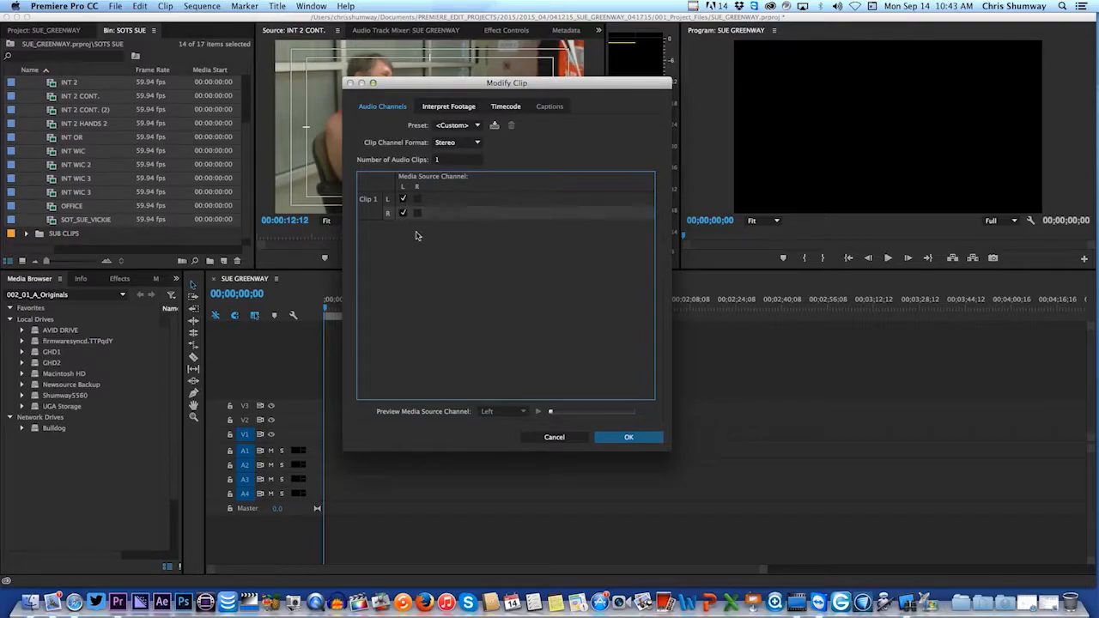
pyautogui.click(622, 440)
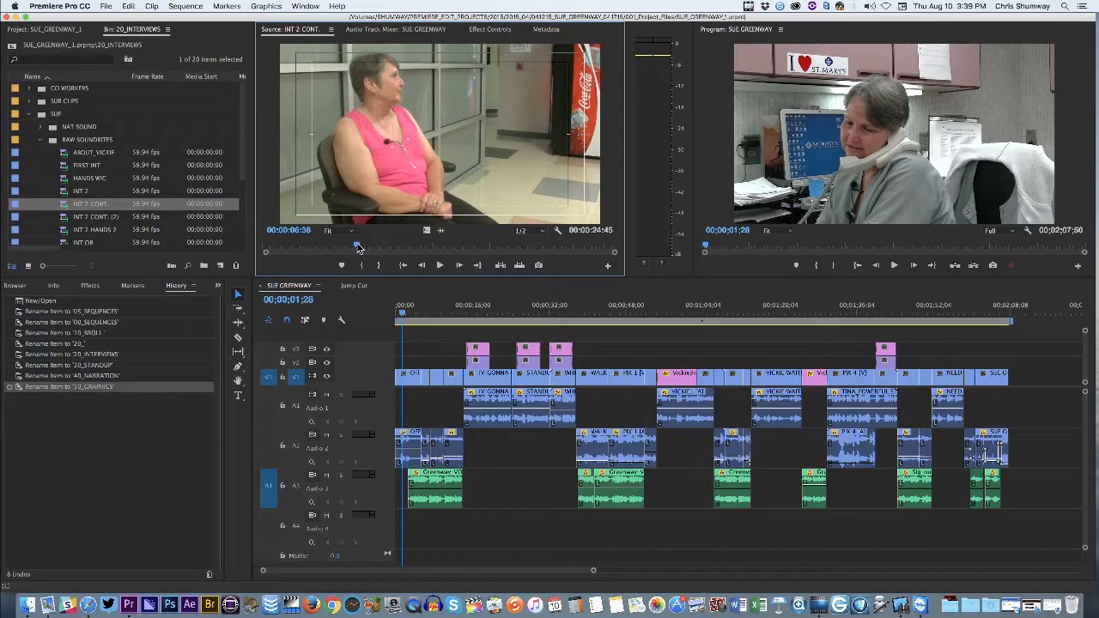
# Play the INT 2 CONT. clip from 00:00:05:37 and replay the part just before 11 seconds to check the meters for peaking
pyautogui.moveTo(359, 247); pyautogui.dragTo(343, 247)
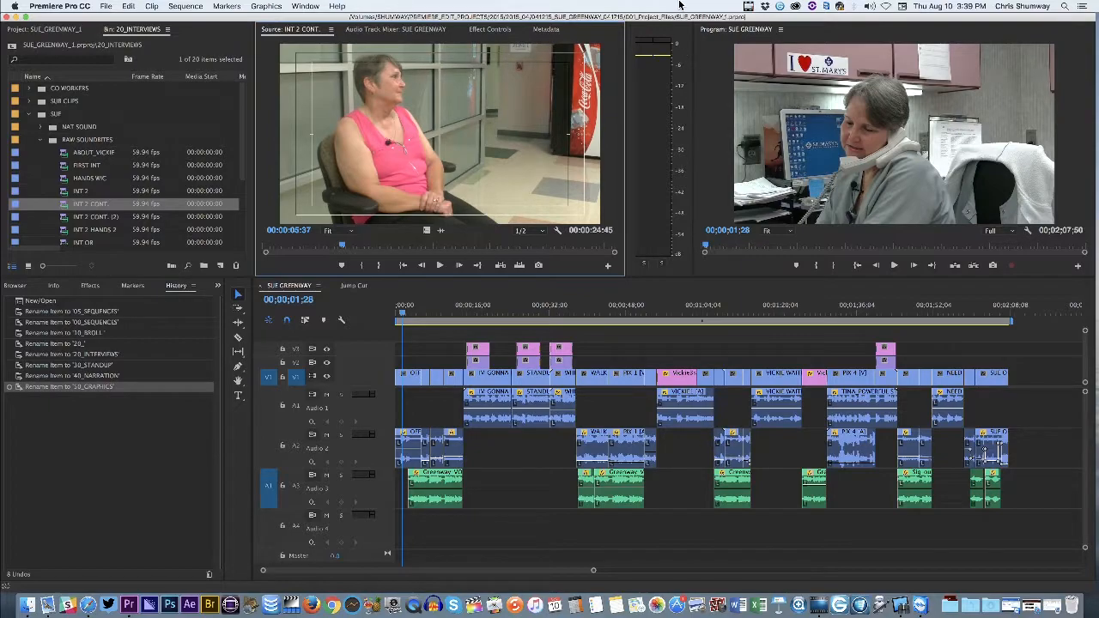
pyautogui.press('space')
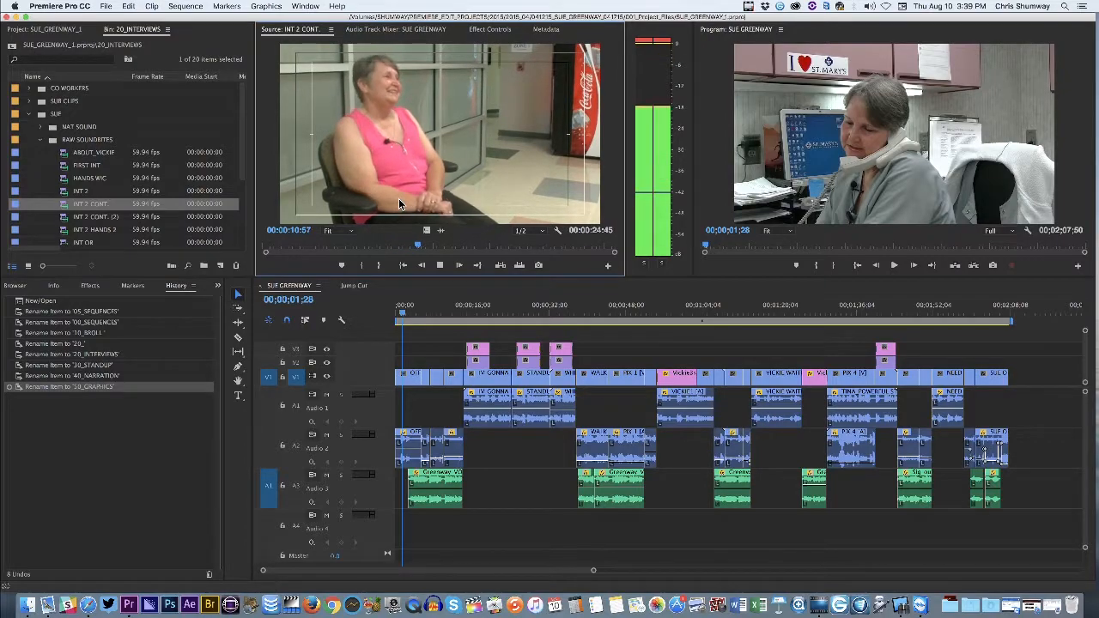
pyautogui.press('space')
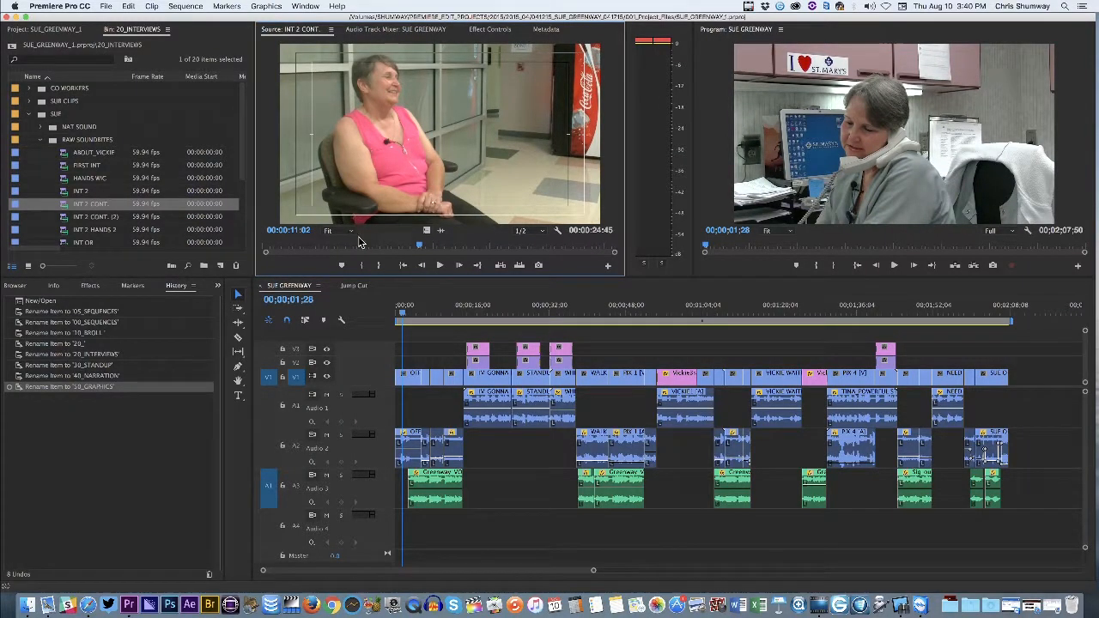
pyautogui.moveTo(420, 249); pyautogui.dragTo(407, 248)
pyautogui.press('space')
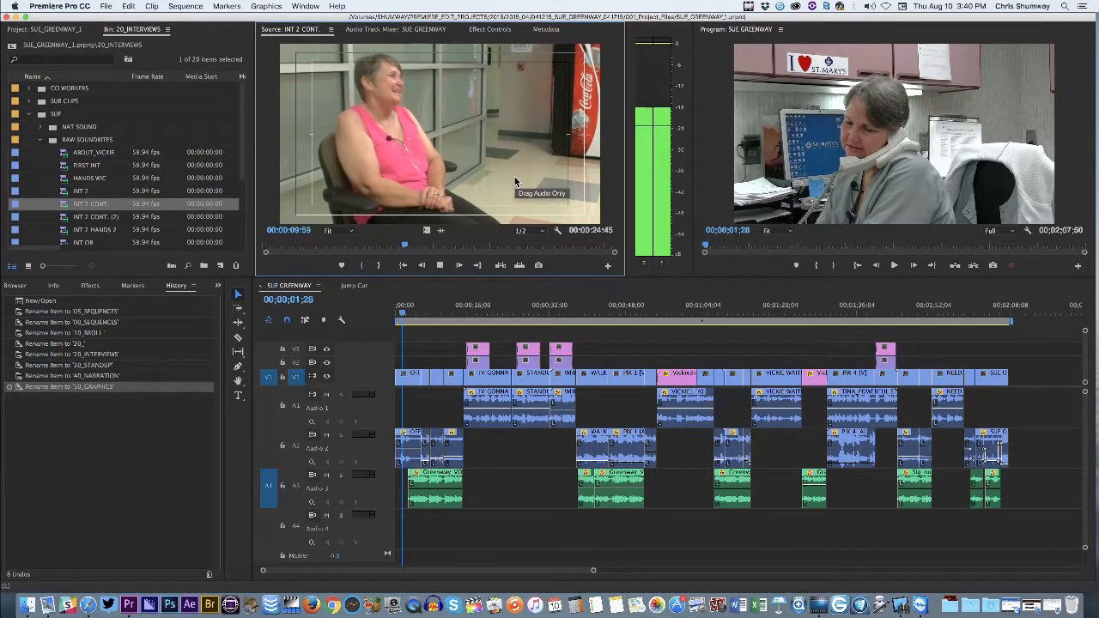
pyautogui.press('space')
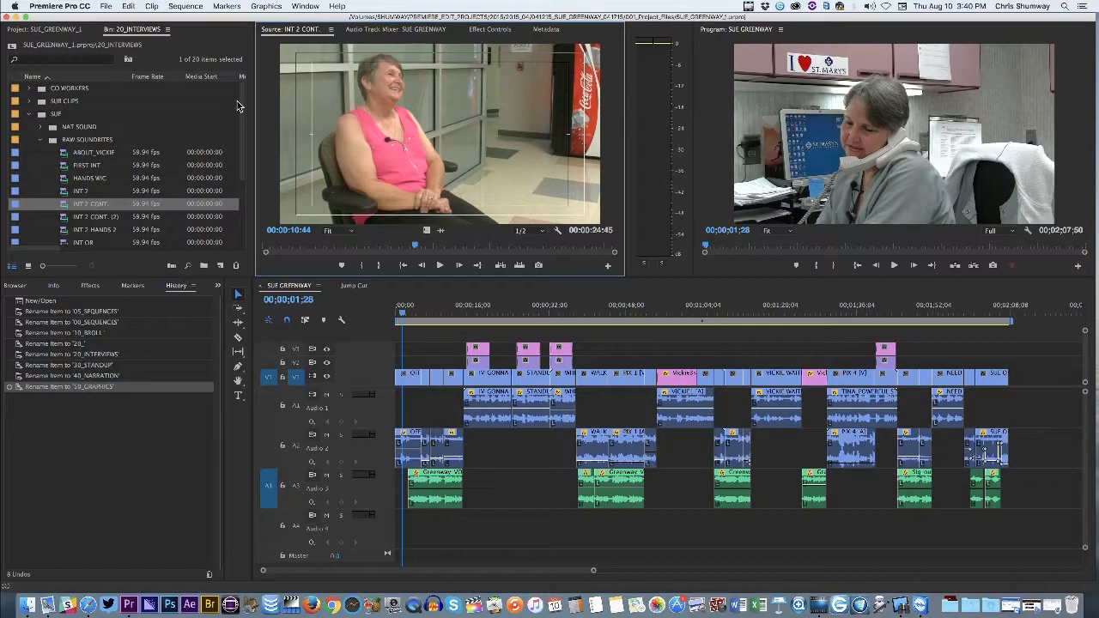
# Normalize the maximum peak of the INT 2 CONT. clip to -12 dB with the Audio Gain command
pyautogui.click(65, 208)
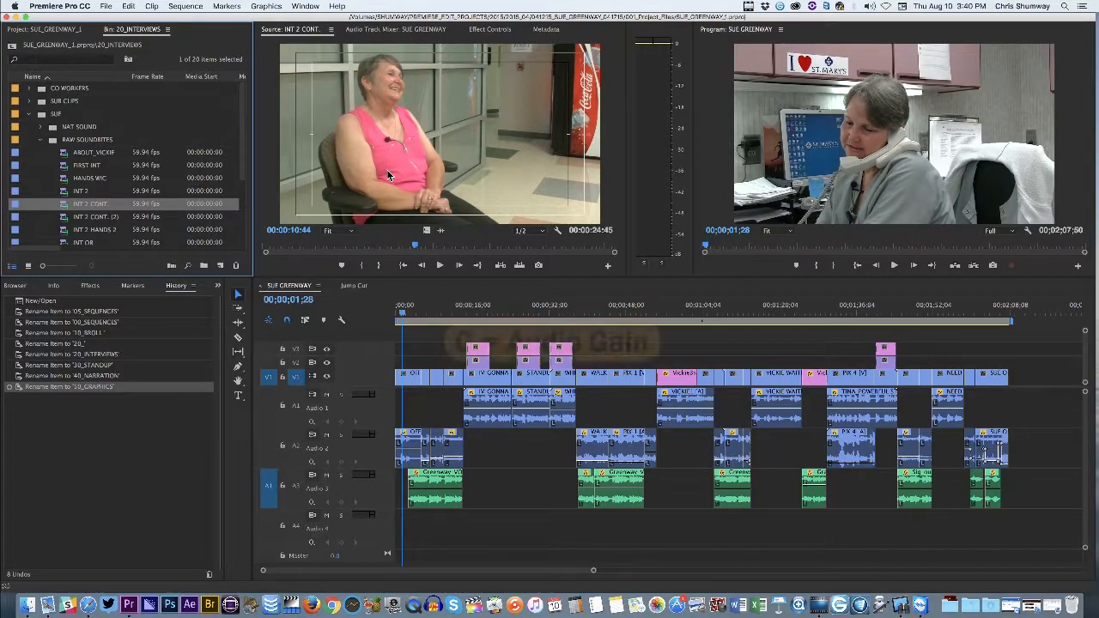
pyautogui.press('g')
pyautogui.moveTo(515, 258); pyautogui.dragTo(507, 156)
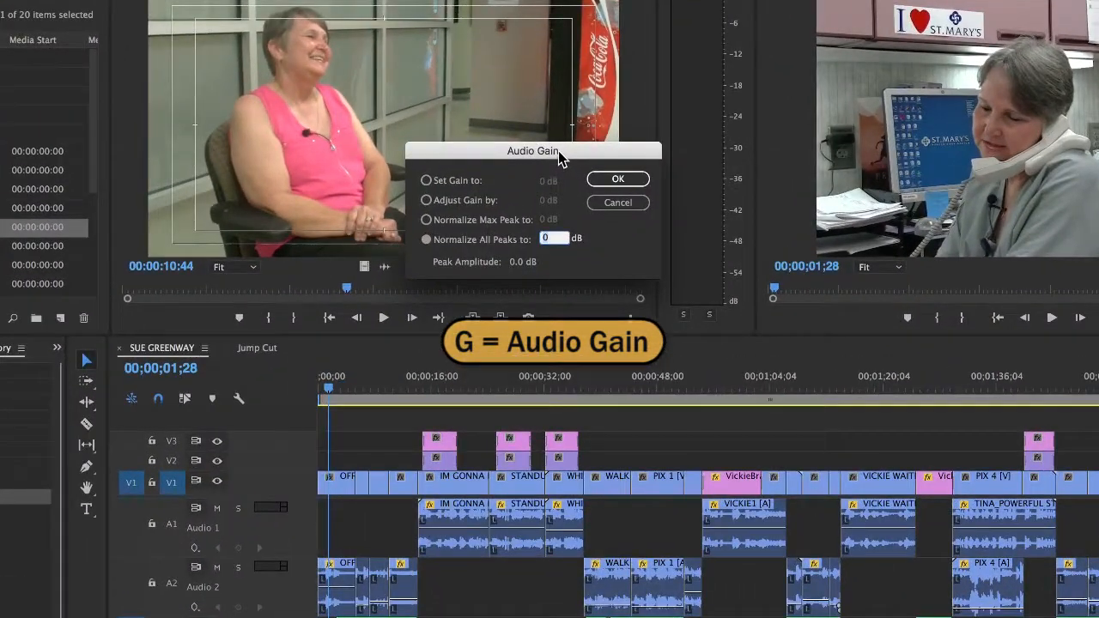
pyautogui.moveTo(559, 152); pyautogui.dragTo(554, 161)
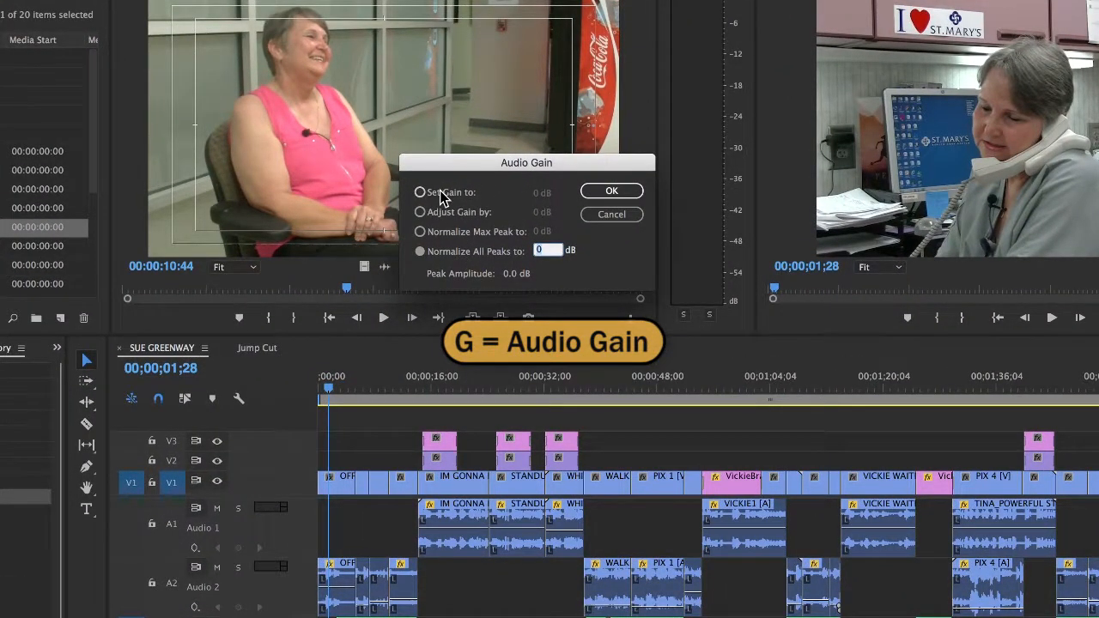
pyautogui.click(421, 212)
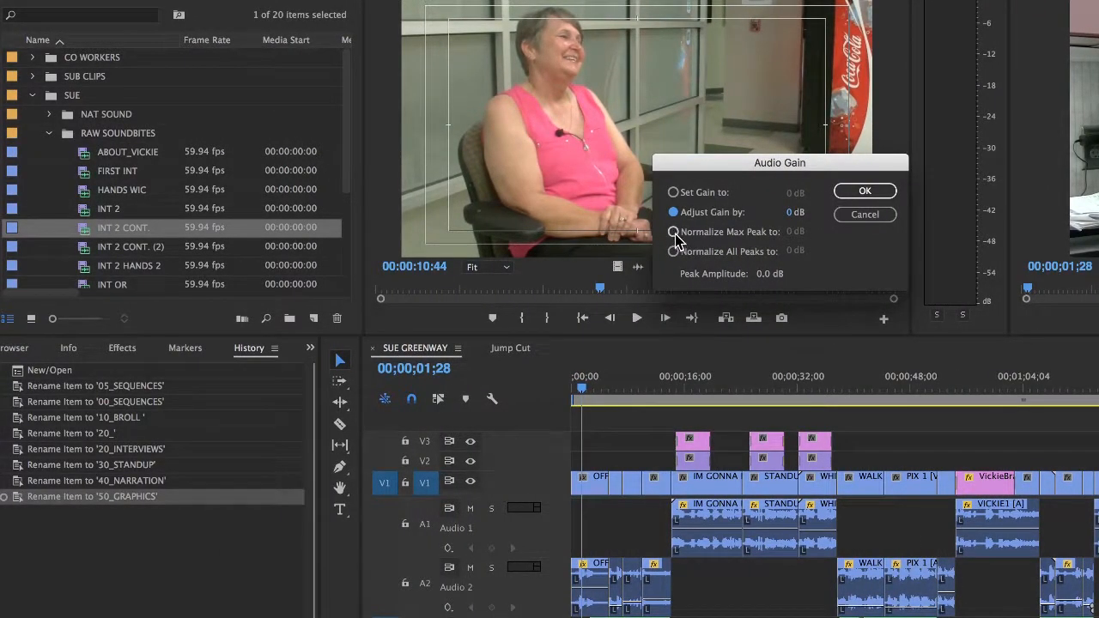
pyautogui.click(674, 232)
pyautogui.click(792, 232)
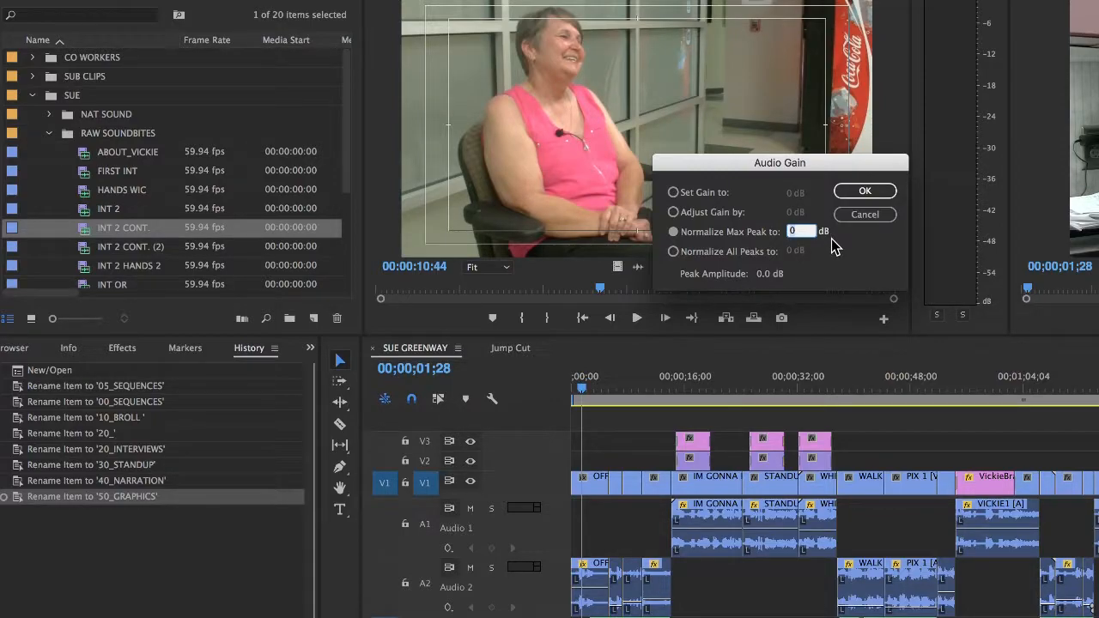
pyautogui.write('-12')
pyautogui.click(861, 190)
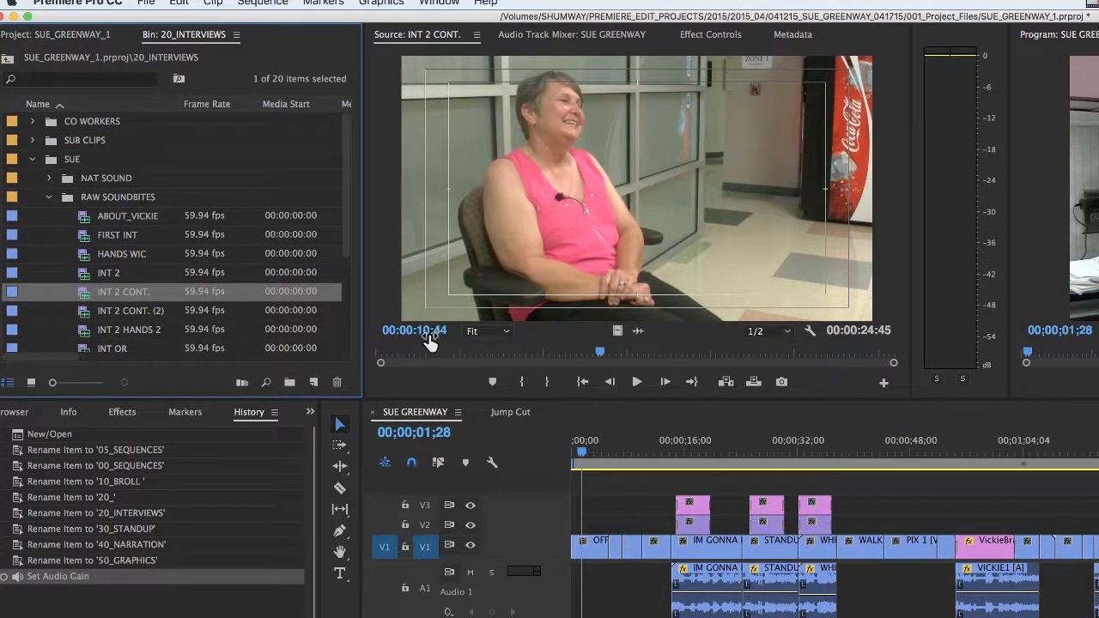
# Reload the INT 2 CONT. clip in the source monitor and play it from 00:00:08:40 to check its peaks
pyautogui.press('space')
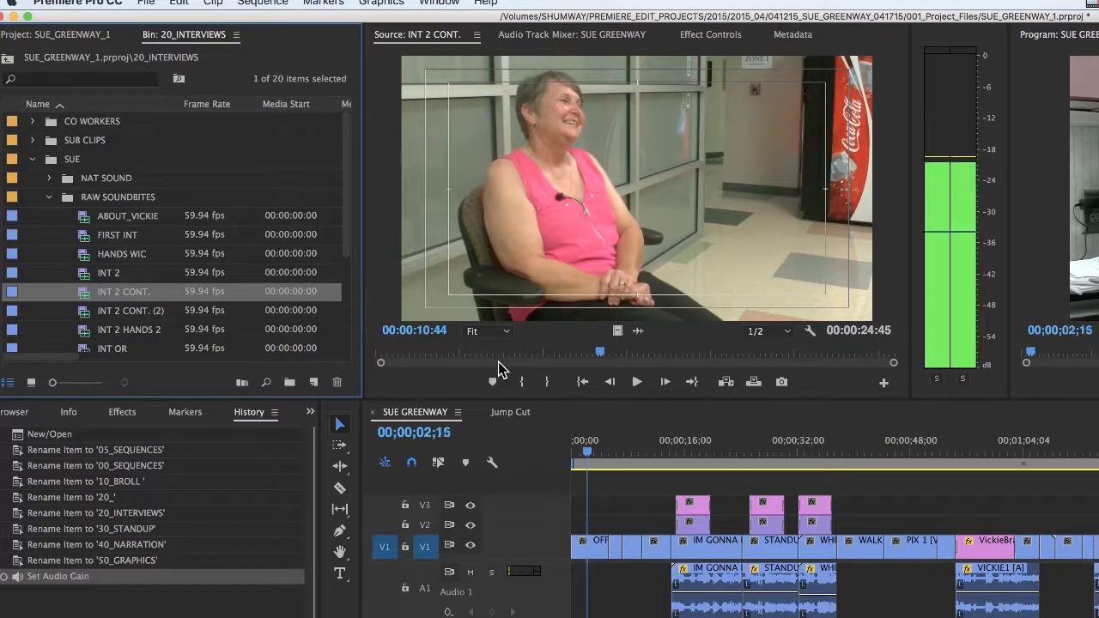
pyautogui.press('space')
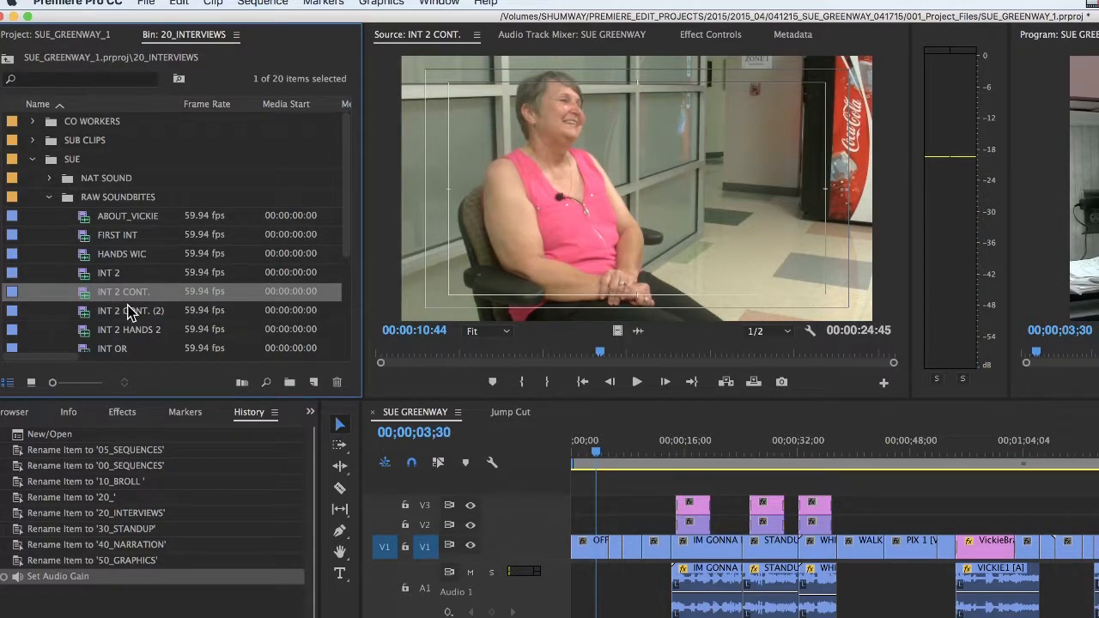
pyautogui.doubleClick(84, 293)
pyautogui.moveTo(600, 351); pyautogui.dragTo(557, 351)
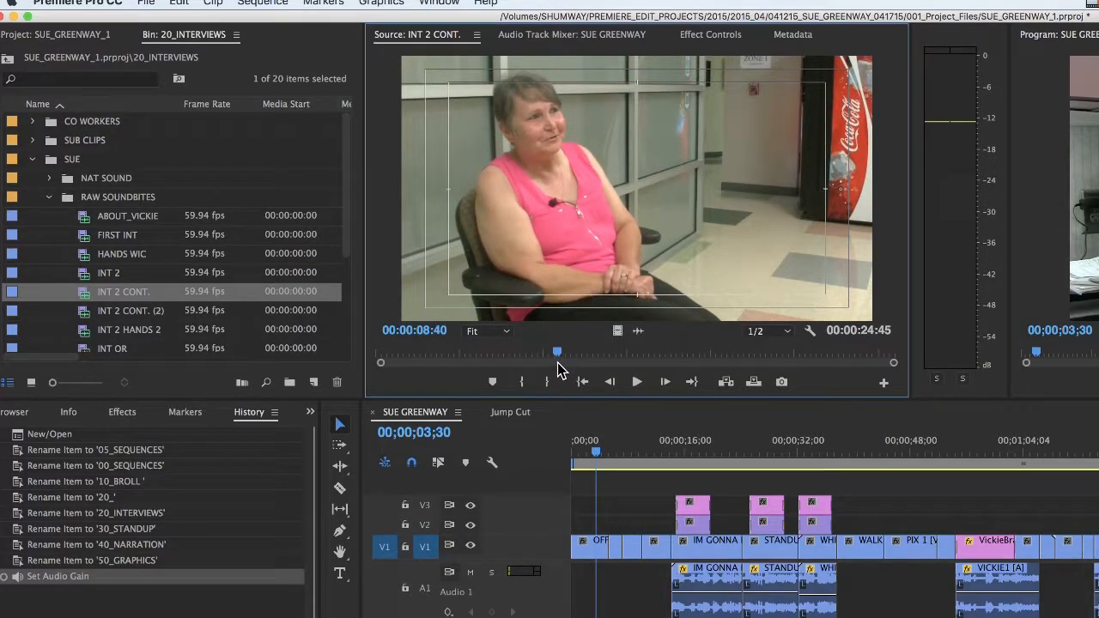
pyautogui.press('space')
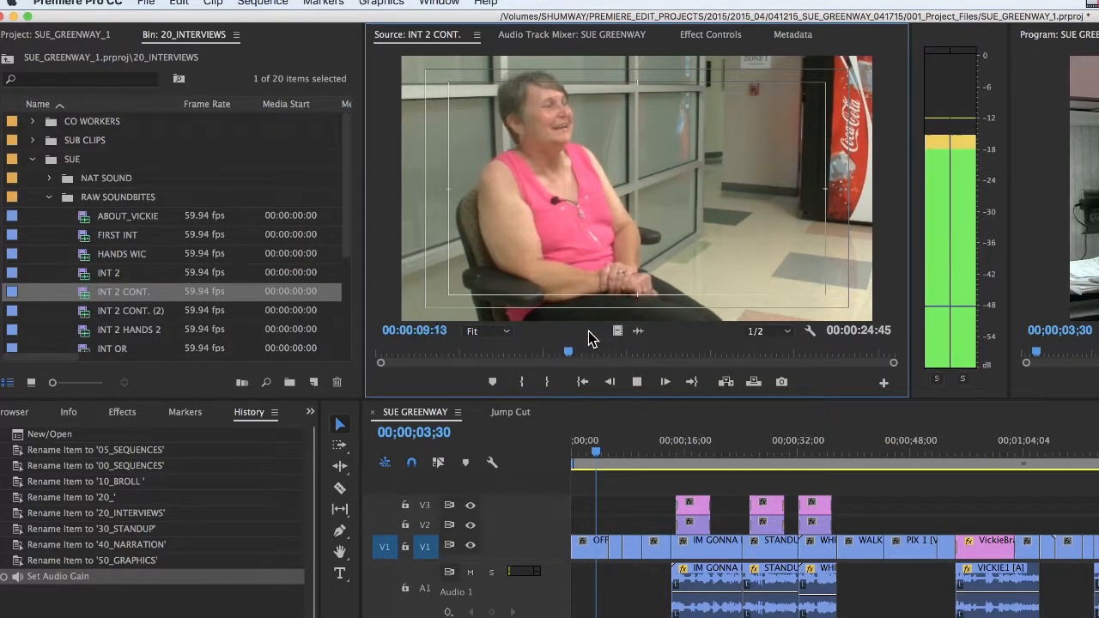
pyautogui.press('space')
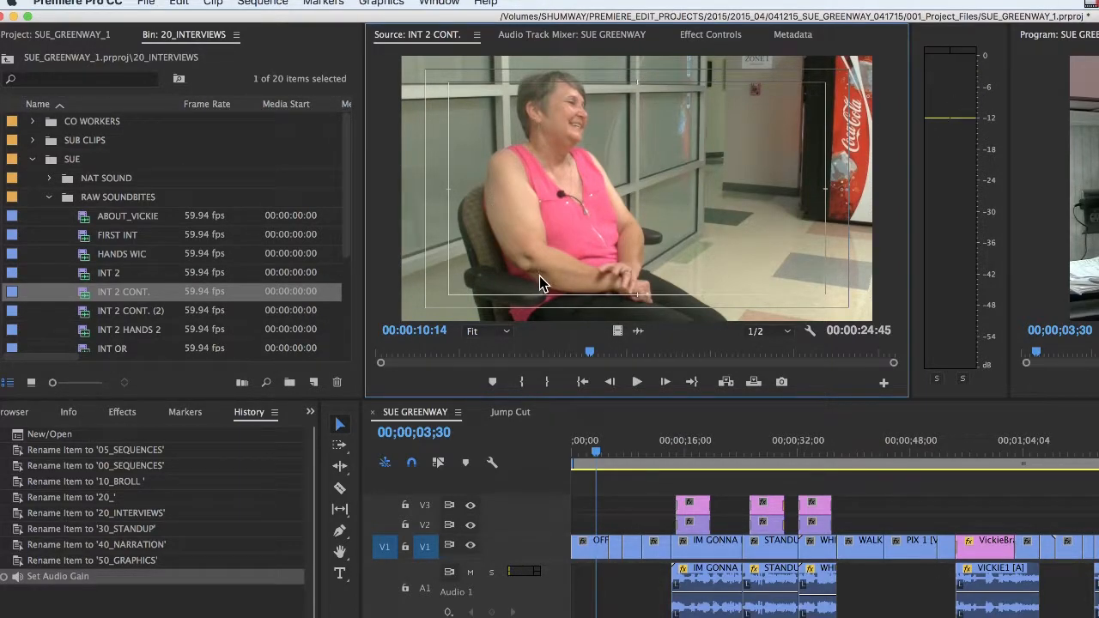
# Play the section after 00:00:10:14 and the closing seconds of INT 2 CONT. to check the levels through the clip
pyautogui.moveTo(589, 353)
pyautogui.mouseDown()
pyautogui.moveTo(534, 353)
pyautogui.moveTo(695, 360)
pyautogui.moveTo(594, 363)
pyautogui.mouseUp()
pyautogui.press('space')
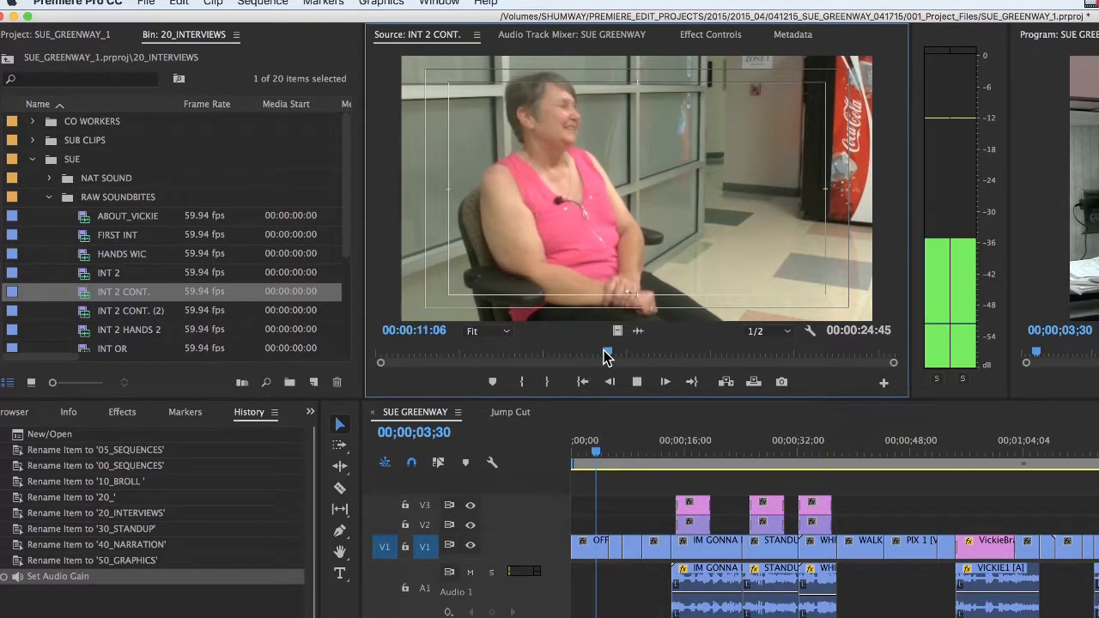
pyautogui.moveTo(626, 351); pyautogui.dragTo(797, 355)
pyautogui.press('space')
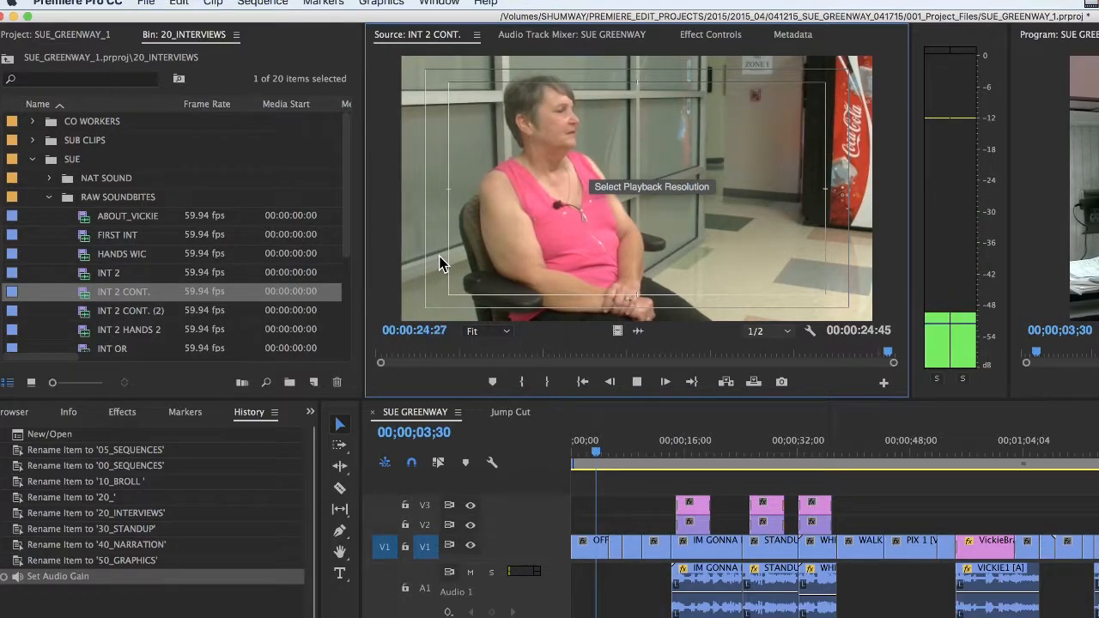
pyautogui.moveTo(901, 354); pyautogui.dragTo(597, 348)
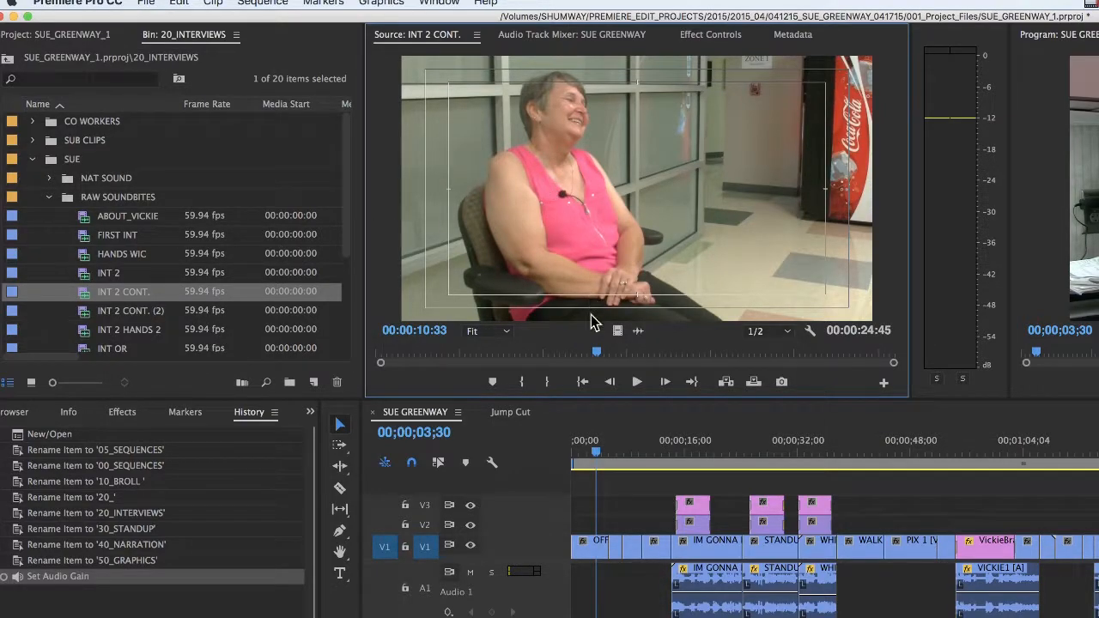
# Normalize the maximum peak of the INT 2 CONT. clip to -10 dB with the Audio Gain command
pyautogui.click(86, 296)
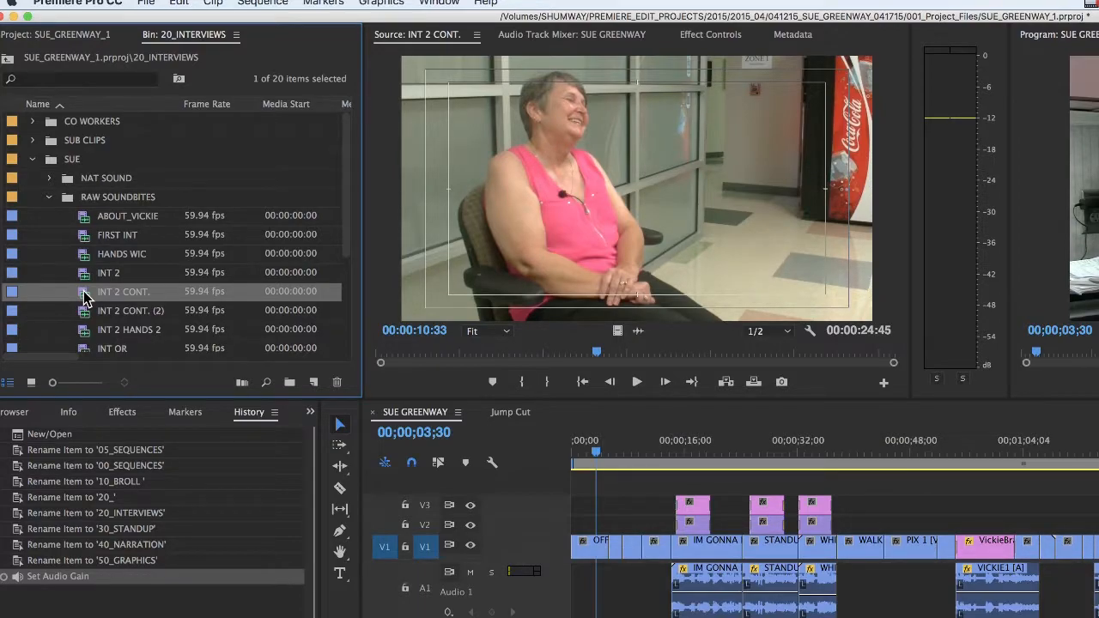
pyautogui.press('g')
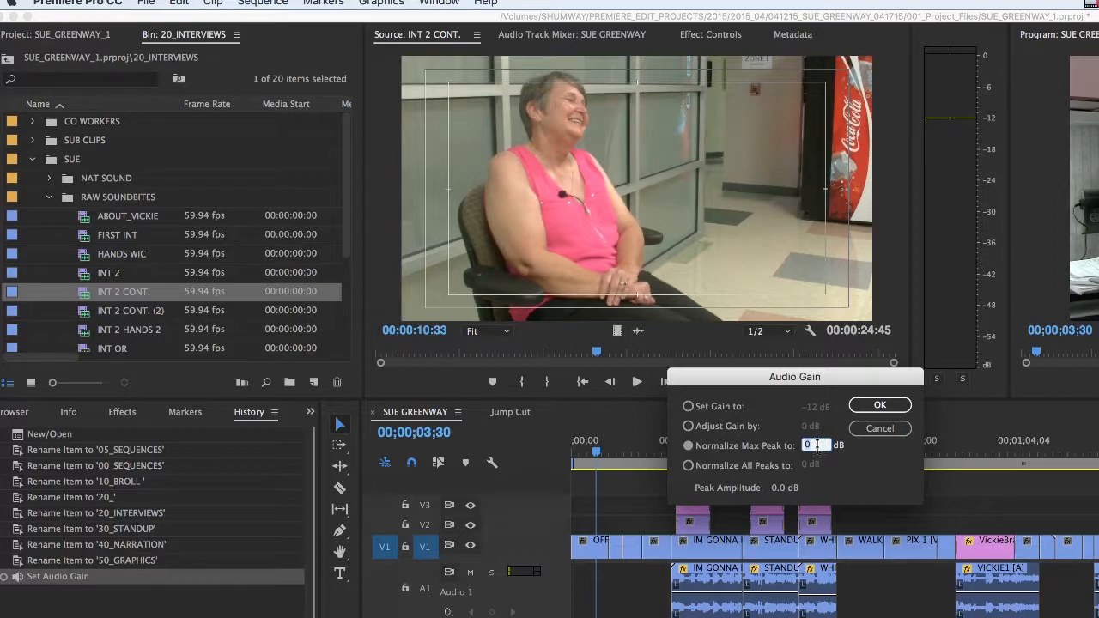
pyautogui.moveTo(818, 445); pyautogui.dragTo(792, 441)
pyautogui.write('-10')
pyautogui.click(888, 412)
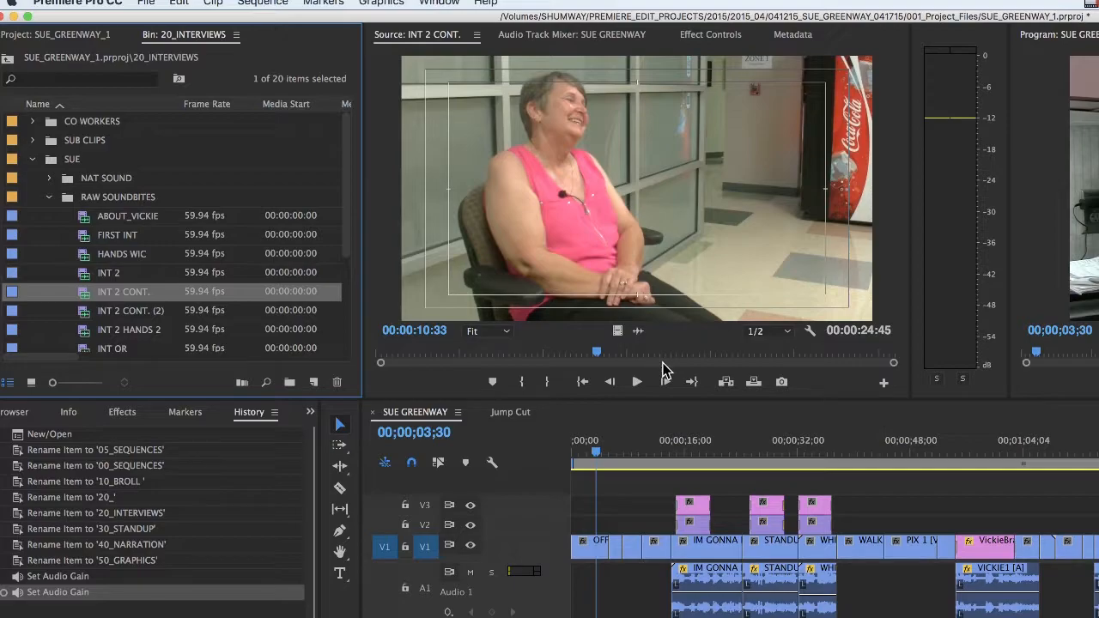
# Replay INT 2 CONT. from before 00:00:08:59 to about 00:00:12:08 to check the meters against the -10 dB level
pyautogui.moveTo(596, 352); pyautogui.dragTo(523, 352)
pyautogui.press('space')
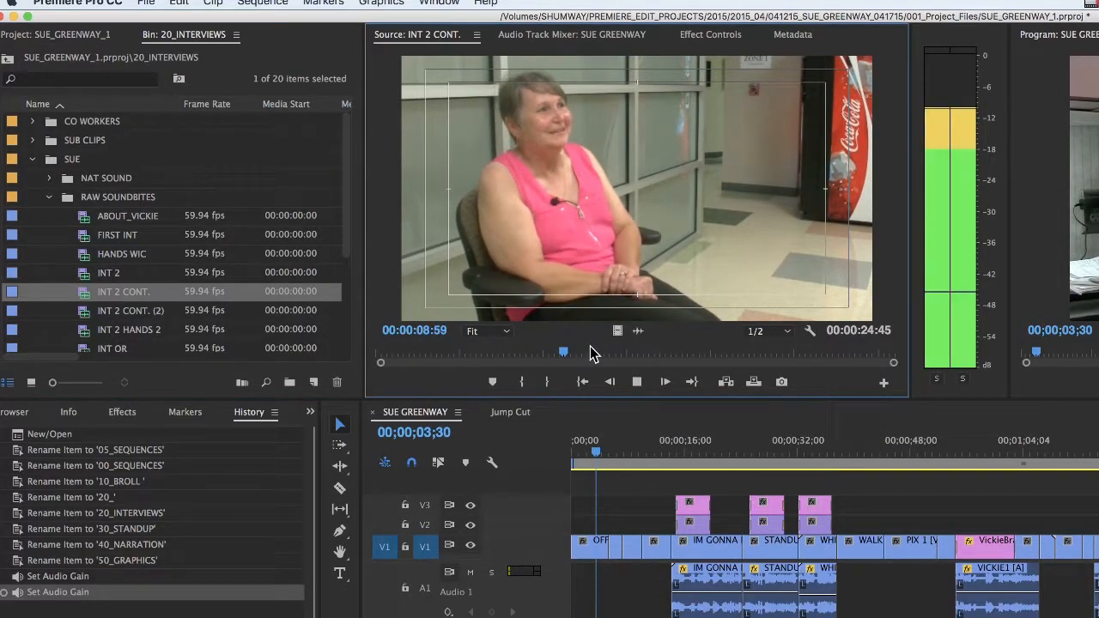
pyautogui.press('space')
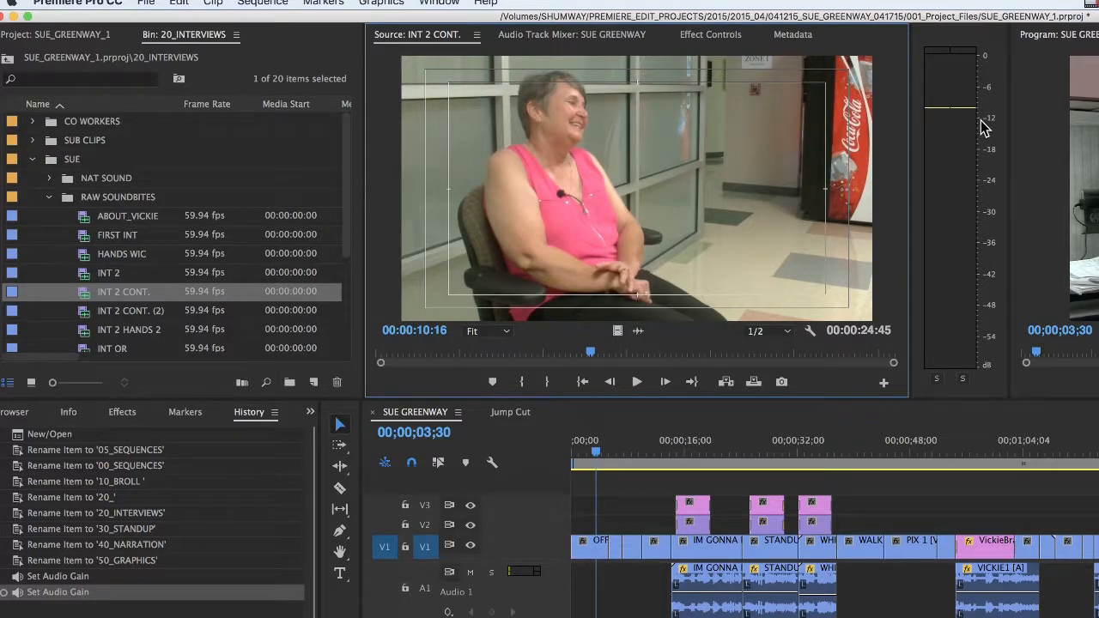
pyautogui.press('space')
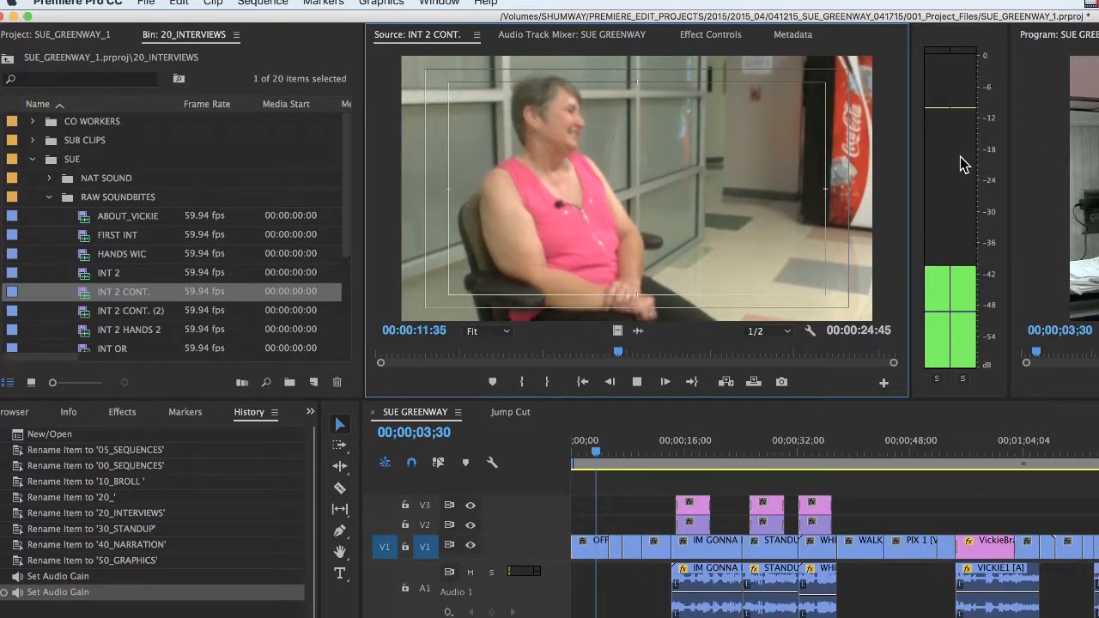
pyautogui.press('space')
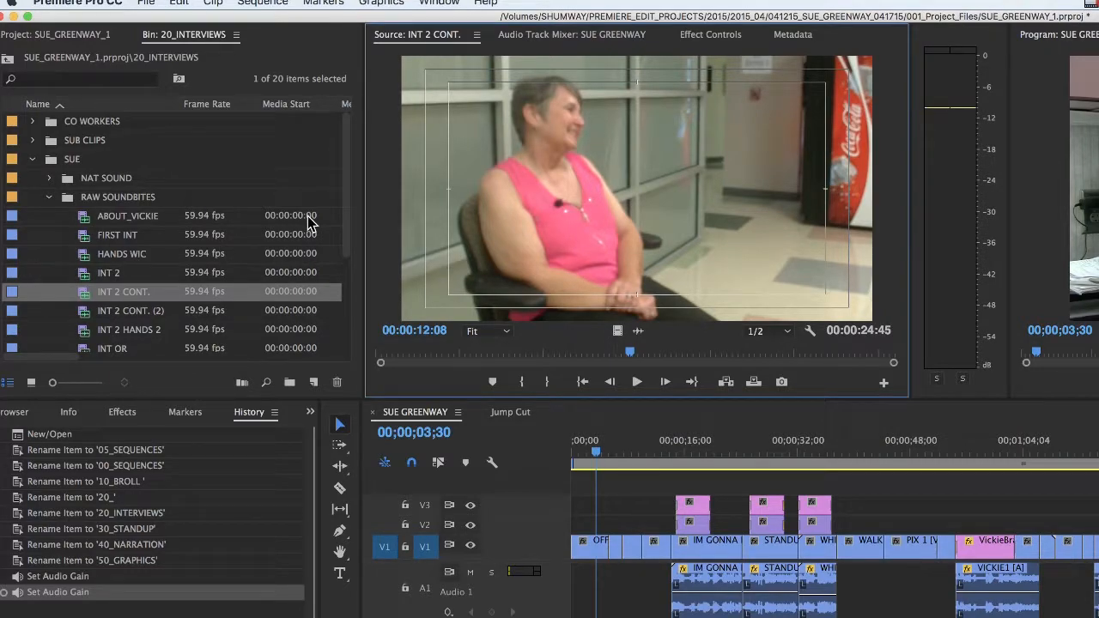
# Load the FIRST INT clip in the source monitor and play it from 00:07:43:35 to check its peak level
pyautogui.scroll(-2, 345, 197)
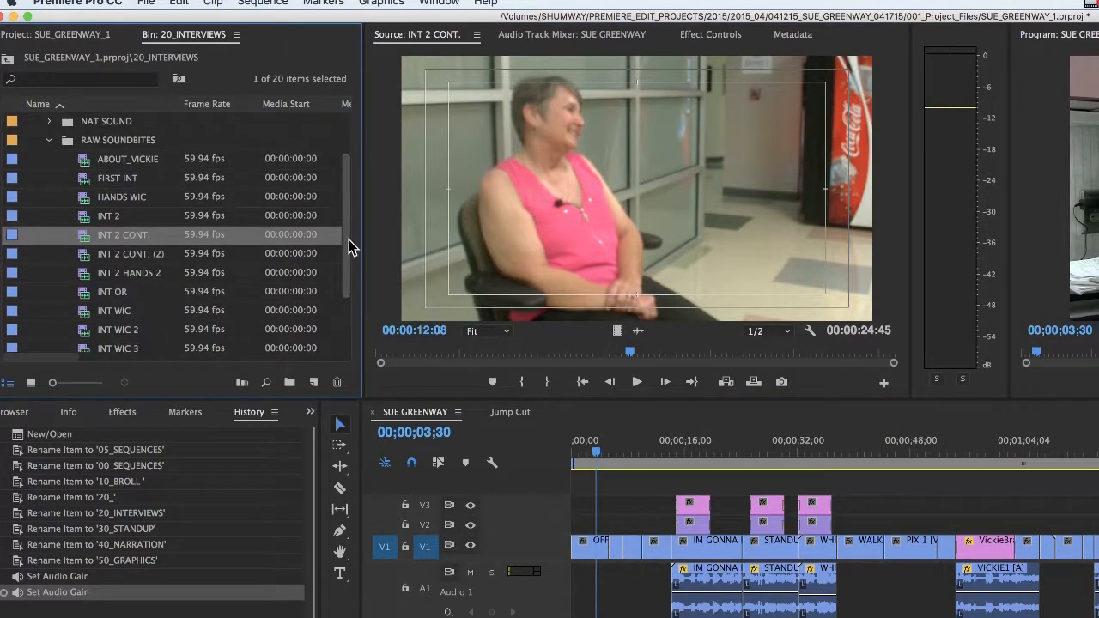
pyautogui.click(84, 177)
pyautogui.doubleClick(82, 179)
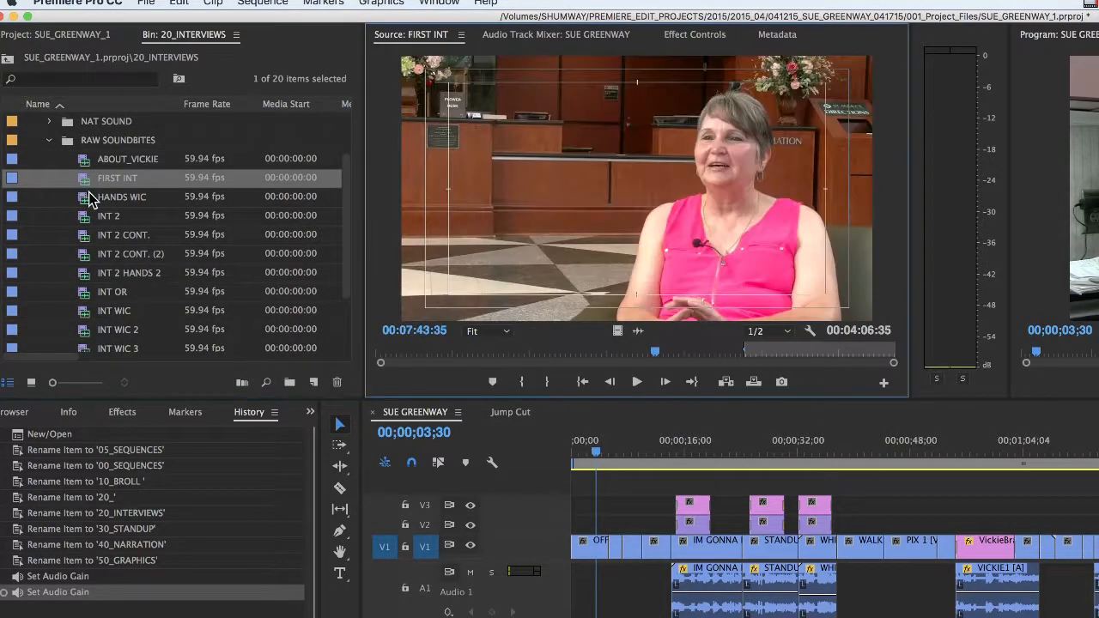
pyautogui.press('space')
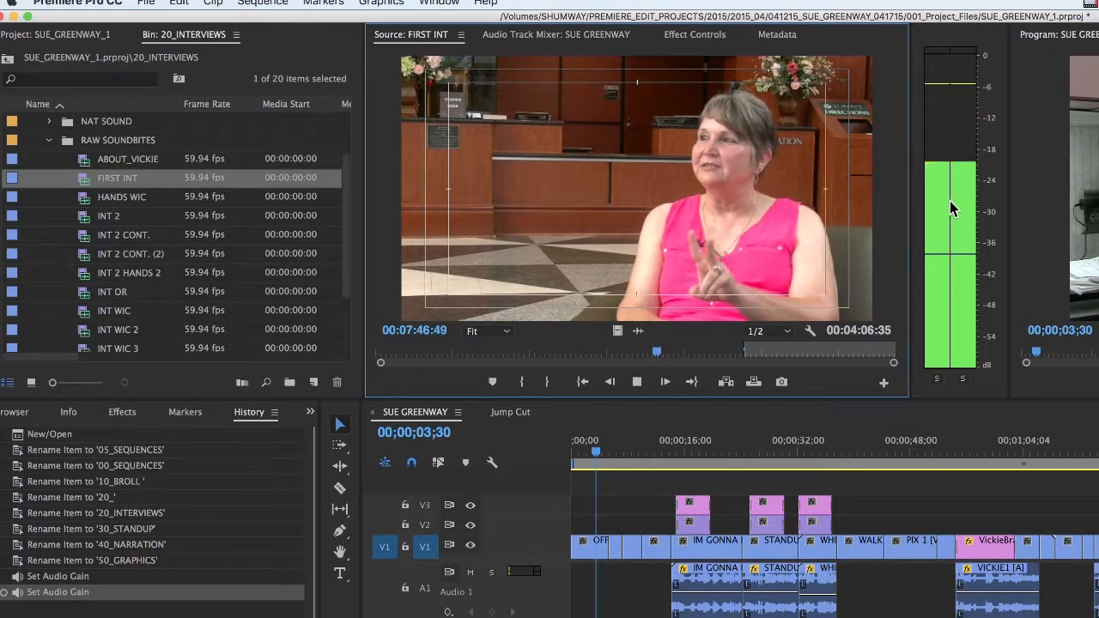
pyautogui.press('space')
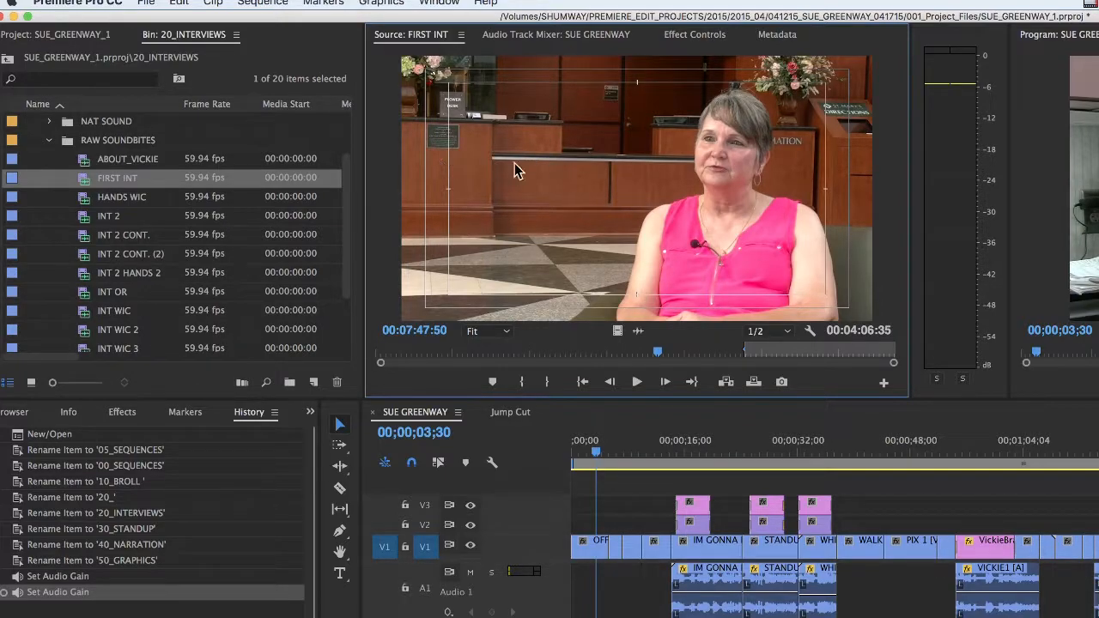
pyautogui.press('super+s')
# Select the RAW SOUNDBITES bin and look through the interview clips it contains
pyautogui.click(84, 165)
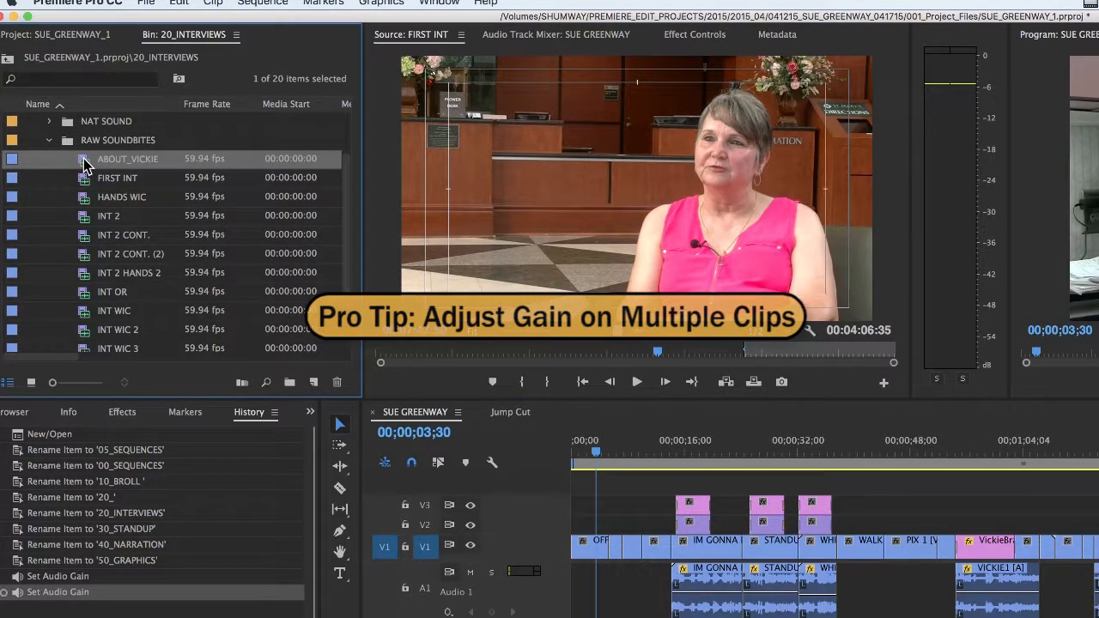
pyautogui.scroll(-3, 82, 176)
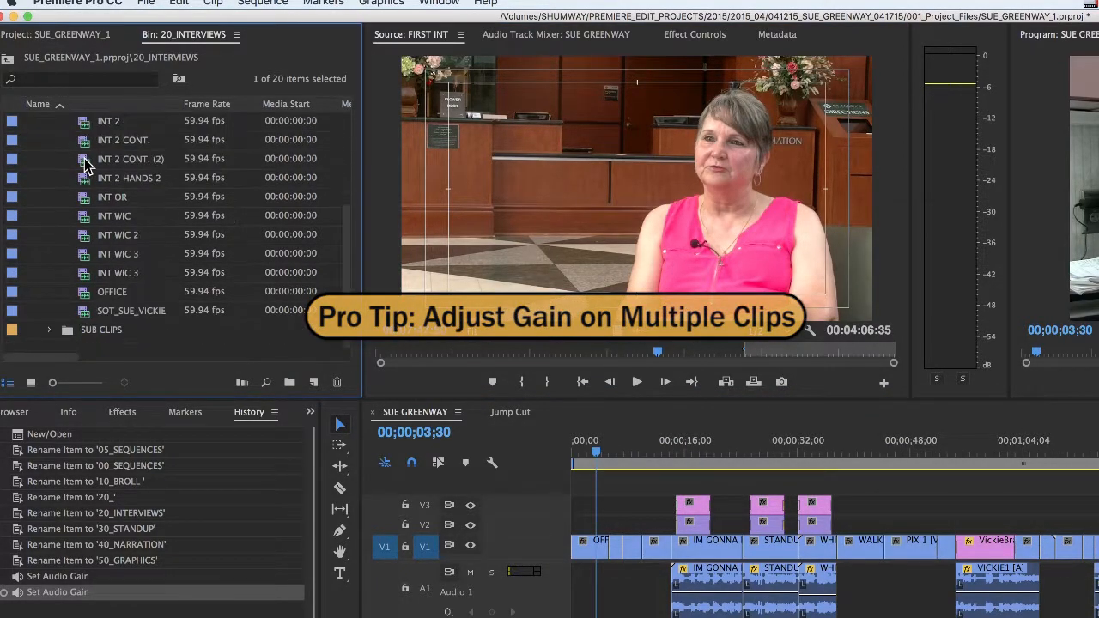
pyautogui.scroll(5, 97, 300)
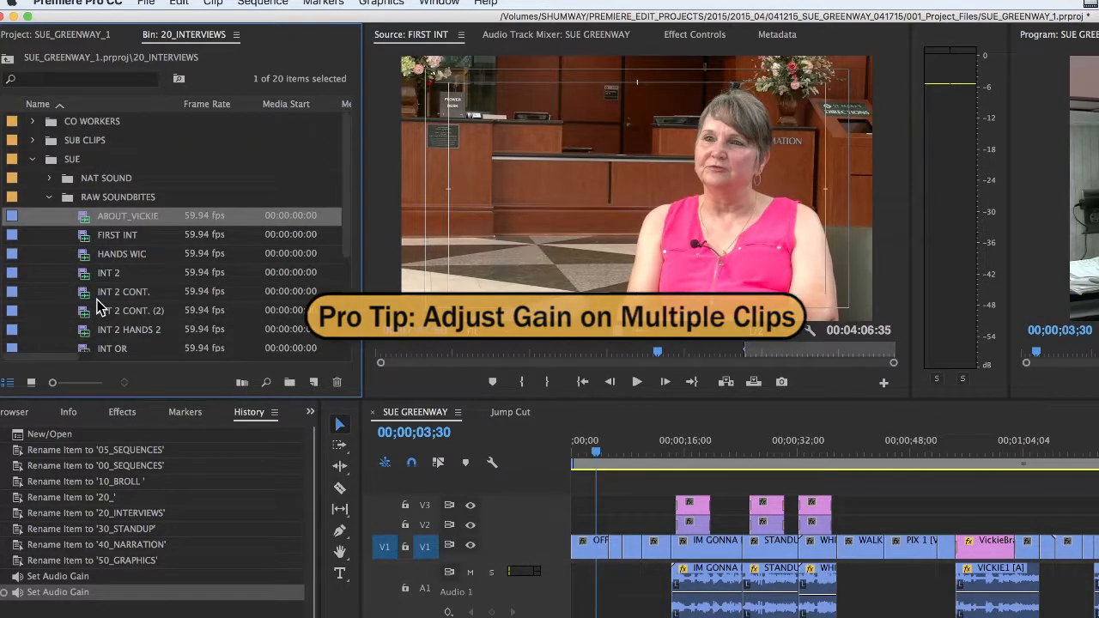
pyautogui.click(69, 204)
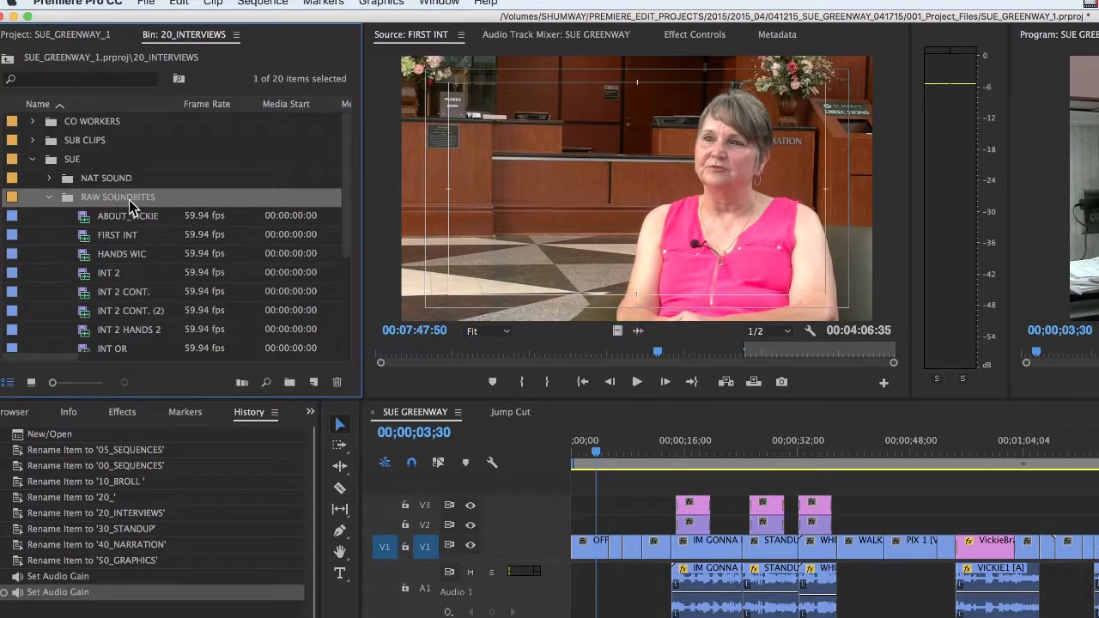
pyautogui.scroll(-2, 130, 210)
pyautogui.scroll(-2, 130, 211)
pyautogui.scroll(4, 115, 254)
pyautogui.scroll(-4, 130, 219)
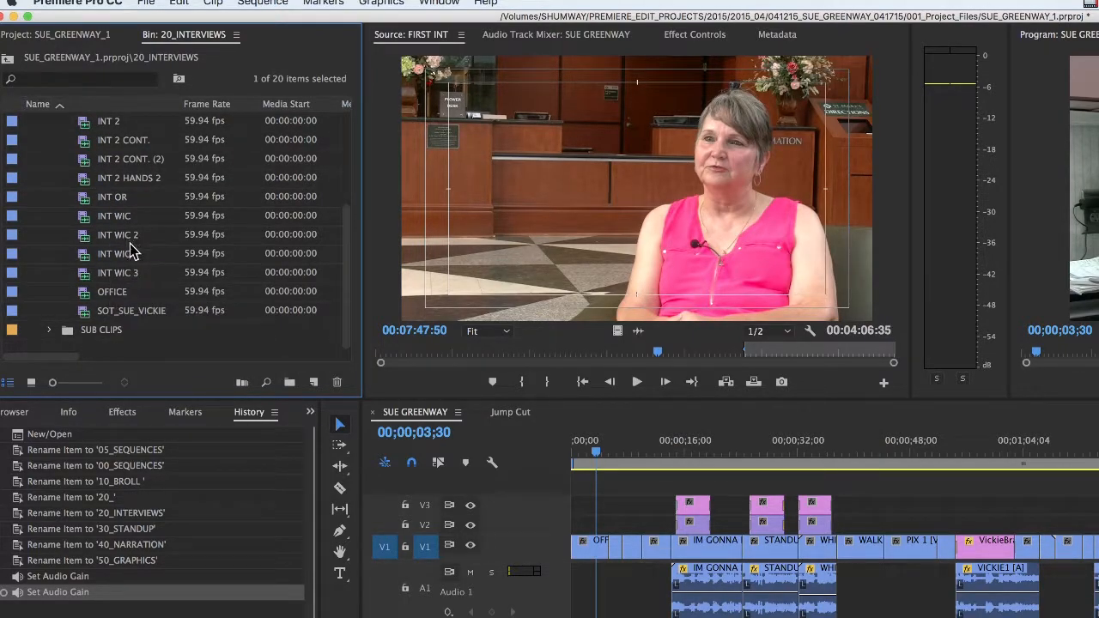
pyautogui.scroll(4, 127, 237)
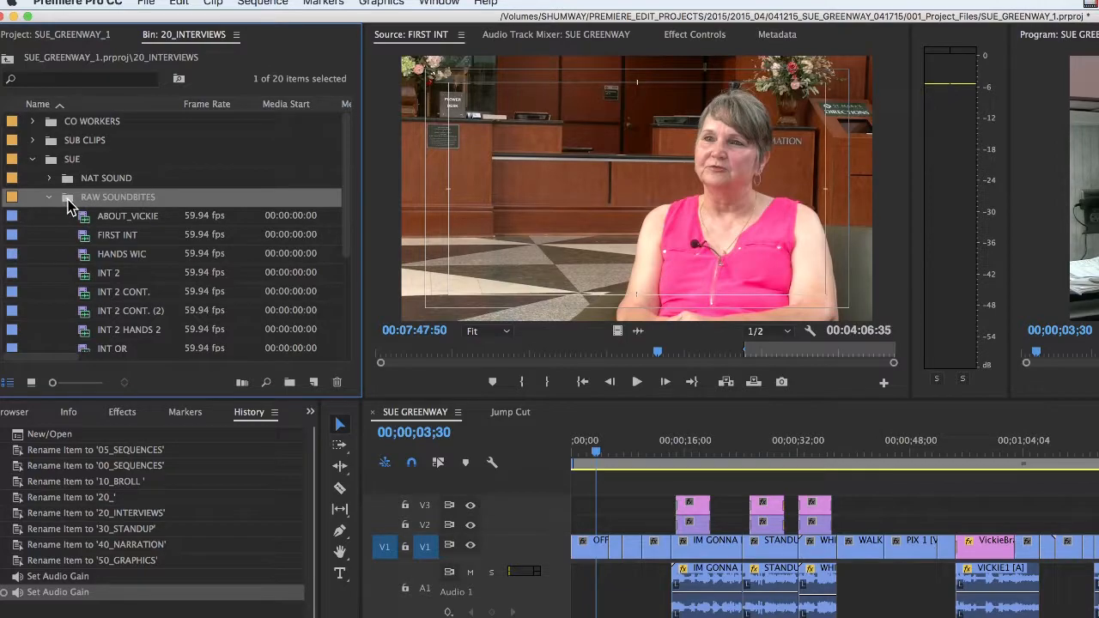
# Collapse the RAW SOUNDBITES bin and normalize all peaks of its clips together with the Audio Gain command
pyautogui.click(49, 198)
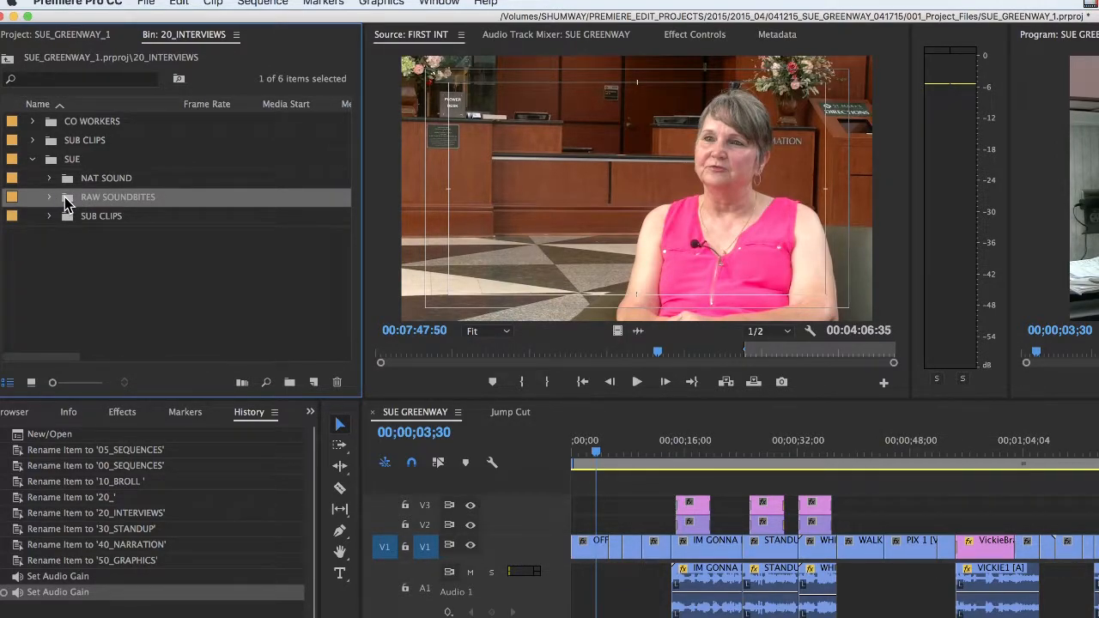
pyautogui.press('g')
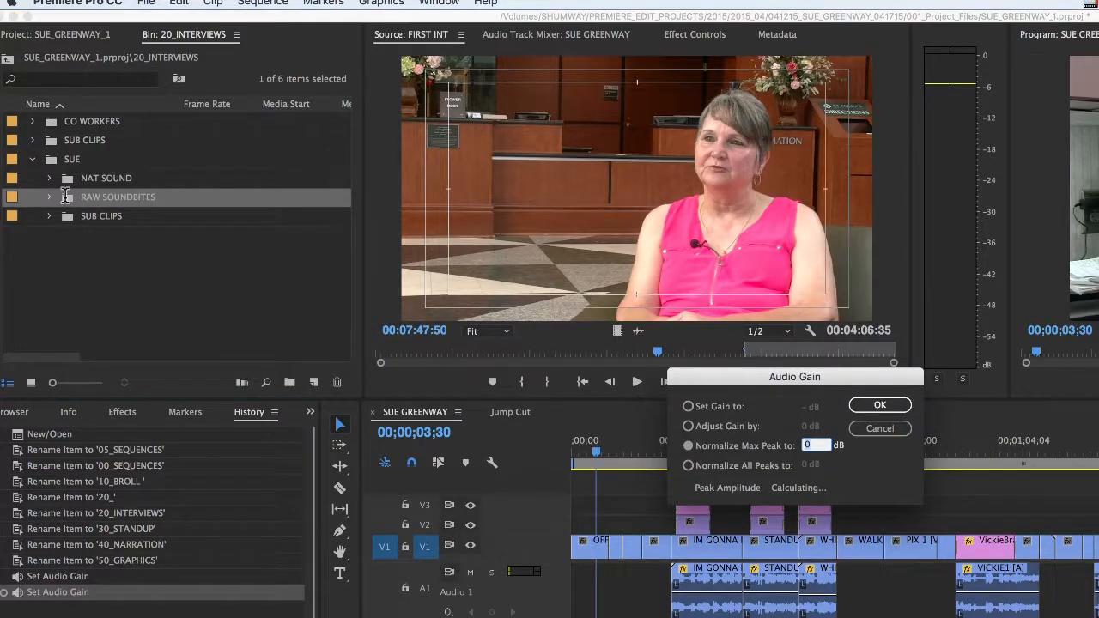
pyautogui.moveTo(792, 377); pyautogui.dragTo(514, 219)
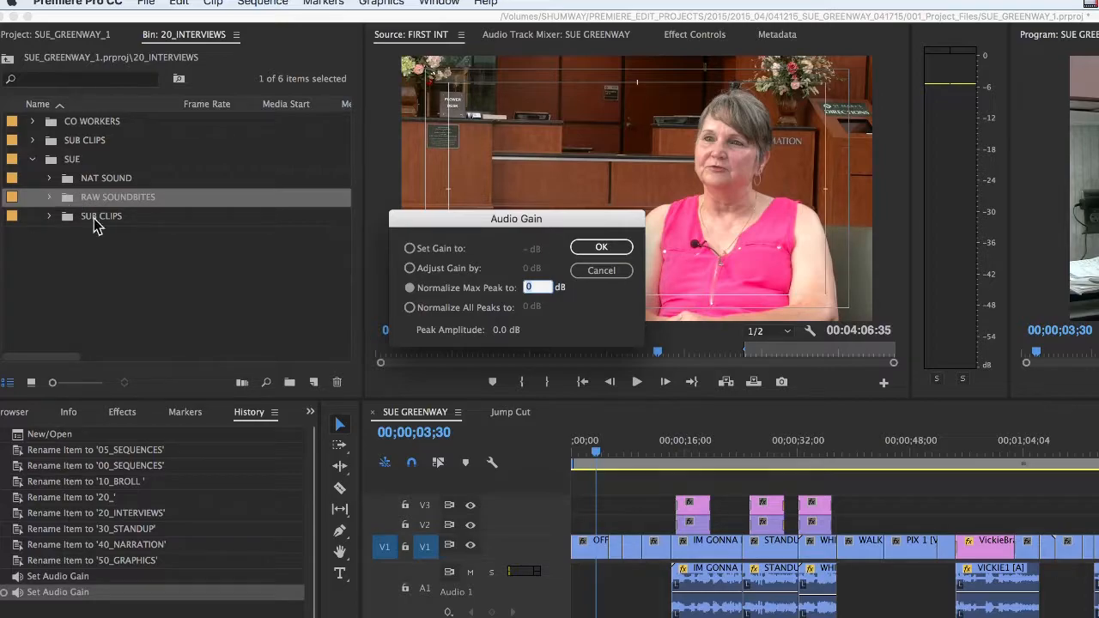
pyautogui.click(411, 308)
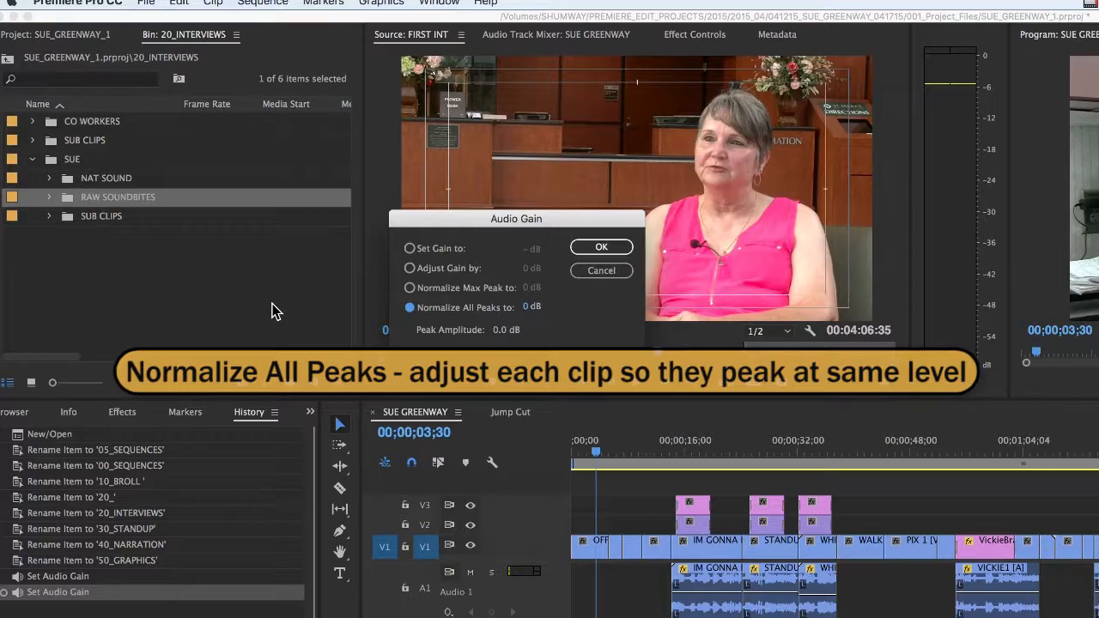
pyautogui.click(531, 308)
pyautogui.doubleClick(533, 306)
pyautogui.click(599, 247)
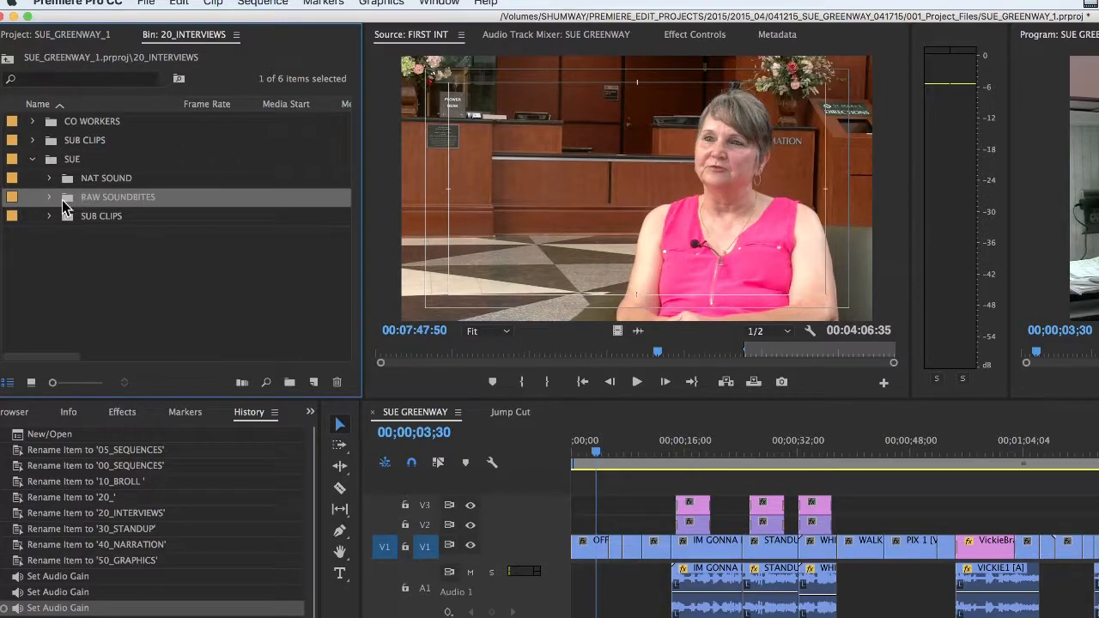
# Load ABOUT_VICKIE from the RAW SOUNDBITES bin in the source monitor and play from 00:03:34:38 to about 00:03:45:27 to check its peak level
pyautogui.click(49, 197)
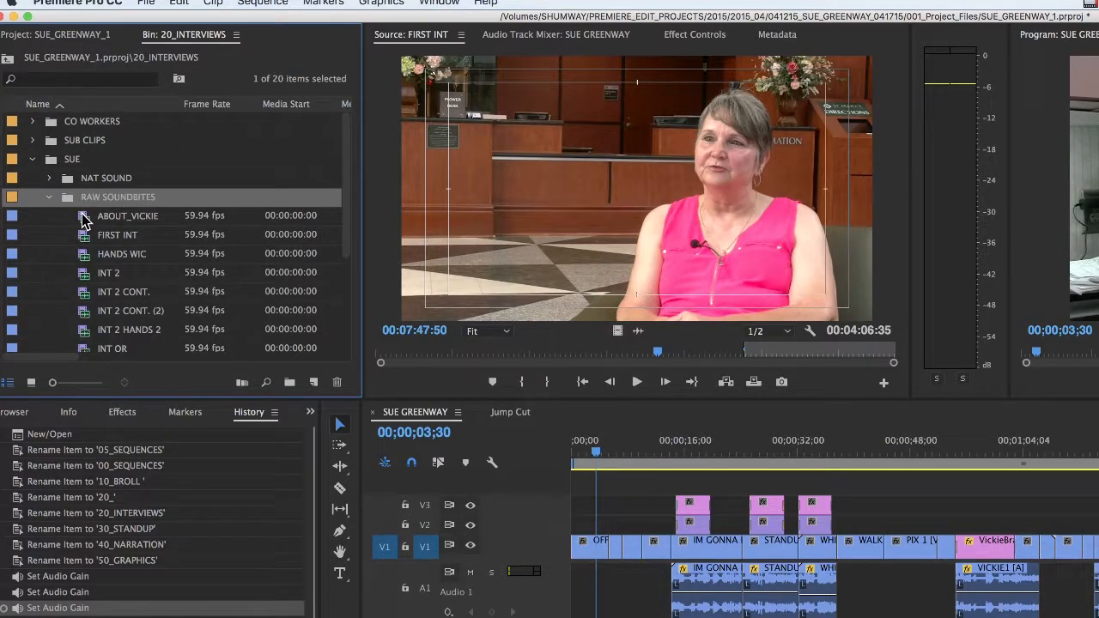
pyautogui.doubleClick(84, 218)
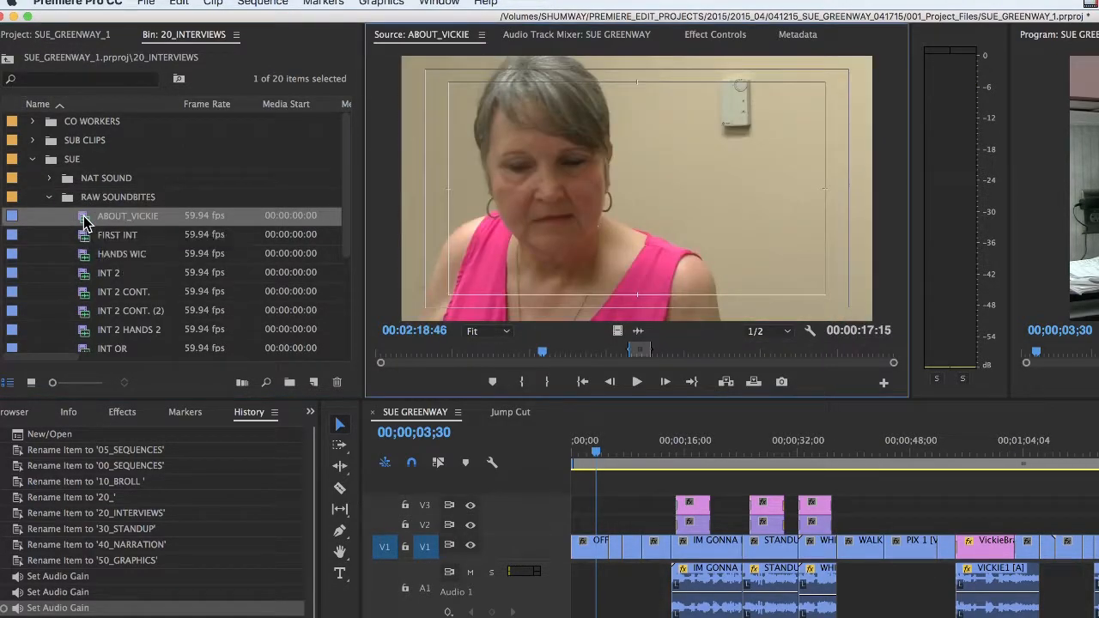
pyautogui.moveTo(544, 353); pyautogui.dragTo(637, 347)
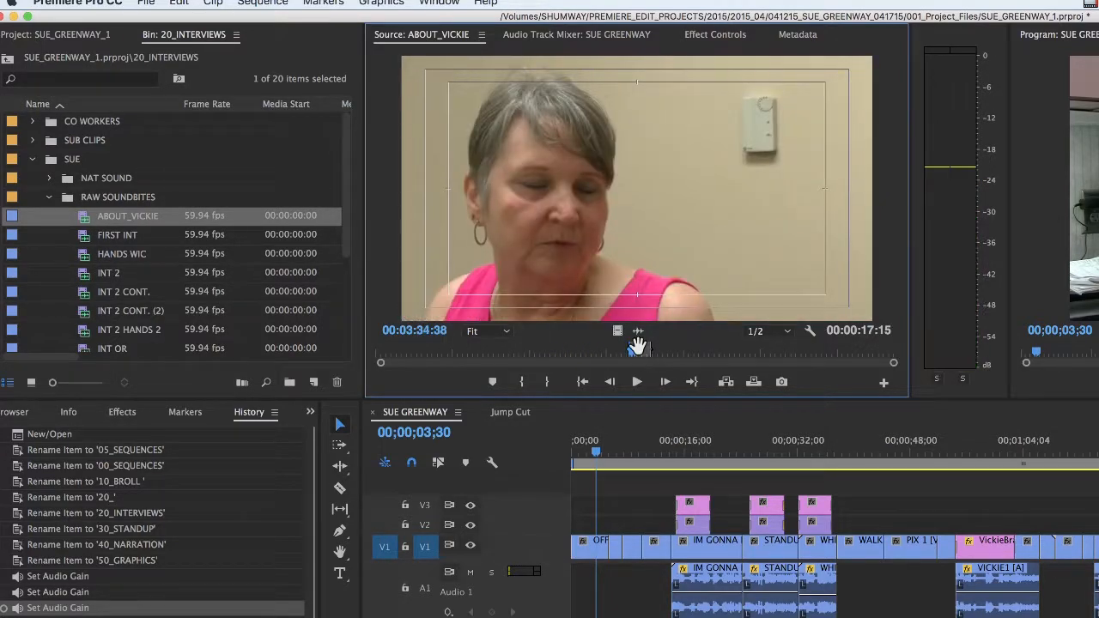
pyautogui.press('space')
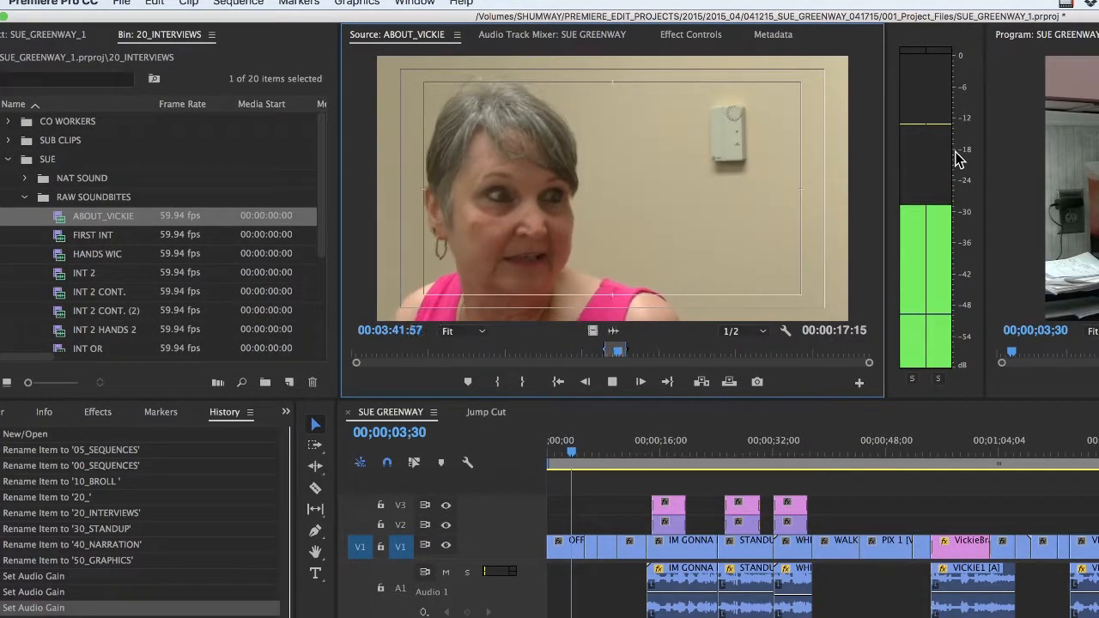
pyautogui.press('space')
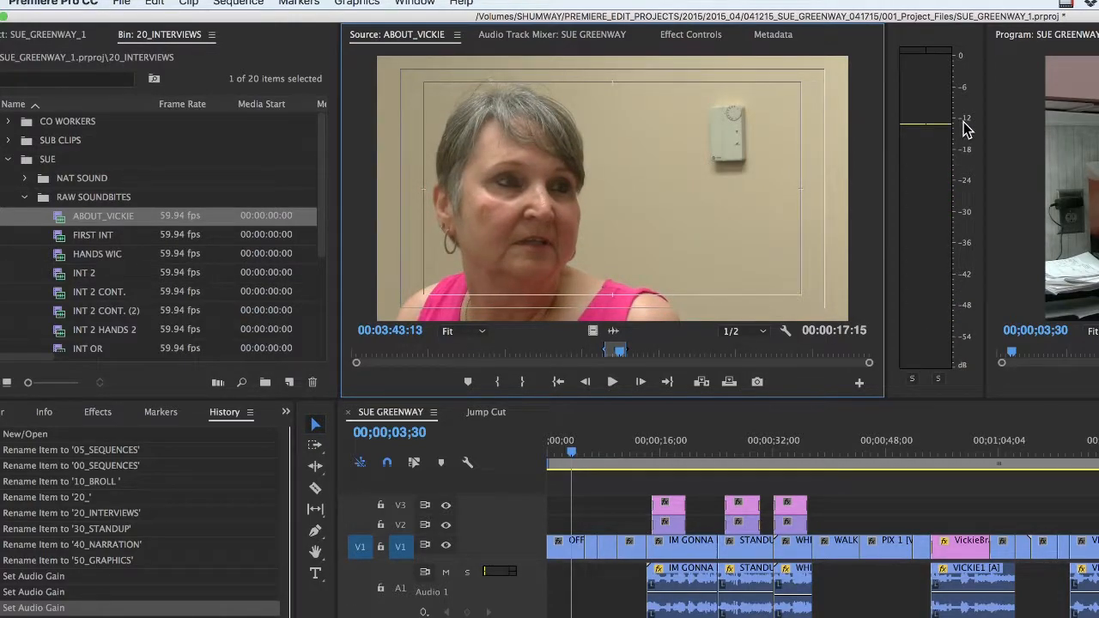
pyautogui.press('space')
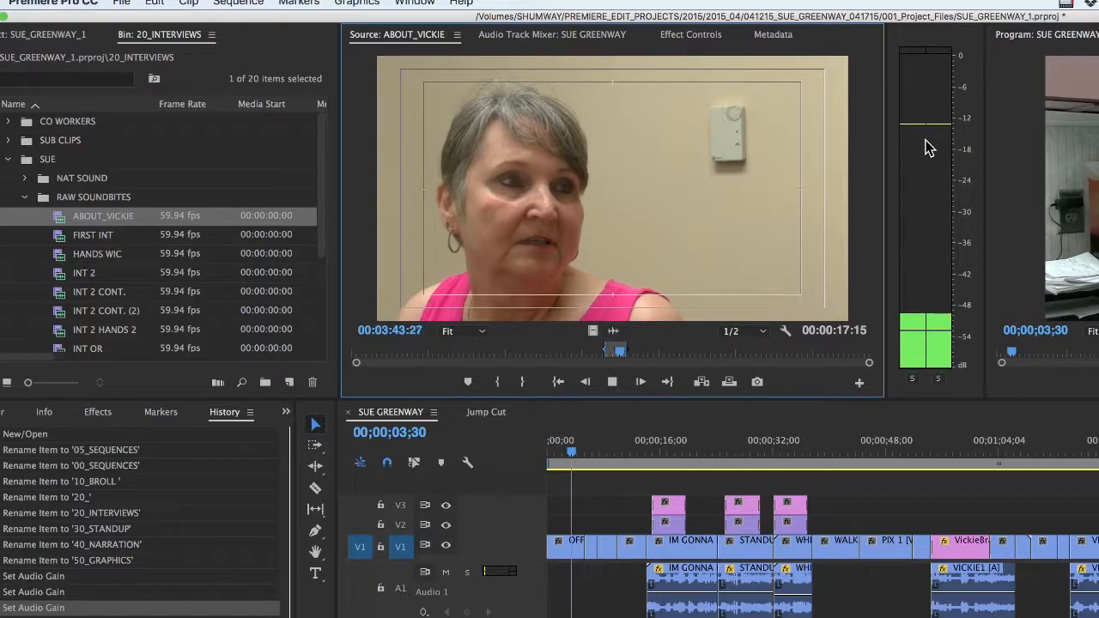
pyautogui.press('space')
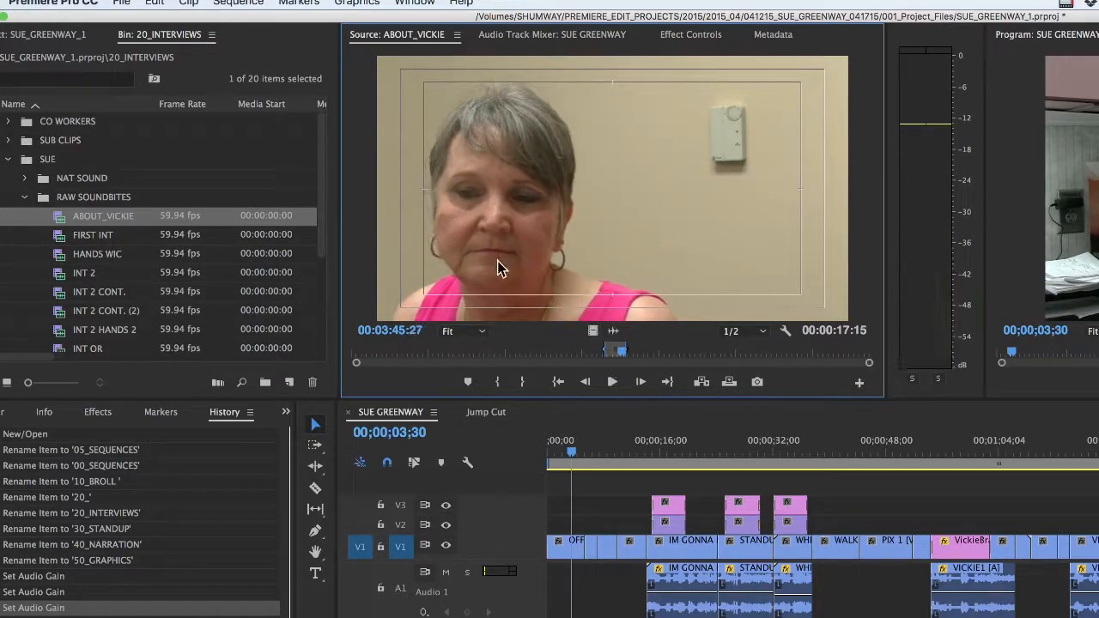
# Extend the marked range of ABOUT_VICKIE to a duration of 00:03:09:13 and move its playhead back to 00:01:45:01
pyautogui.moveTo(624, 355); pyautogui.dragTo(831, 354)
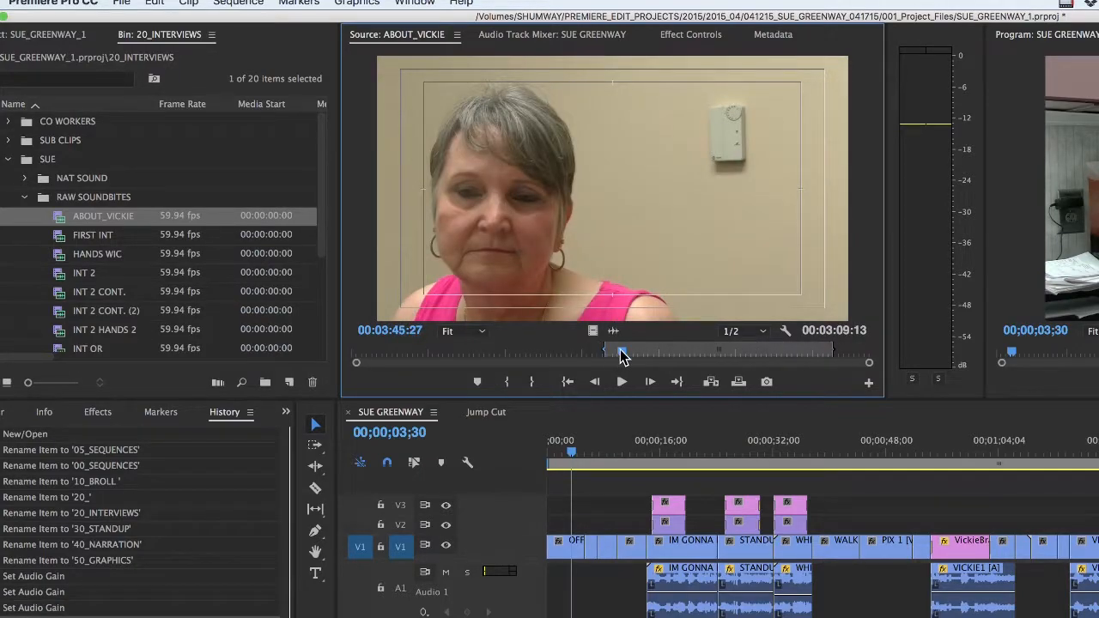
pyautogui.moveTo(623, 355); pyautogui.dragTo(477, 353)
# Load FIRST INT in the source monitor and play from 00:07:02:41 to about 00:07:37:11 to check its peak level
pyautogui.click(60, 237)
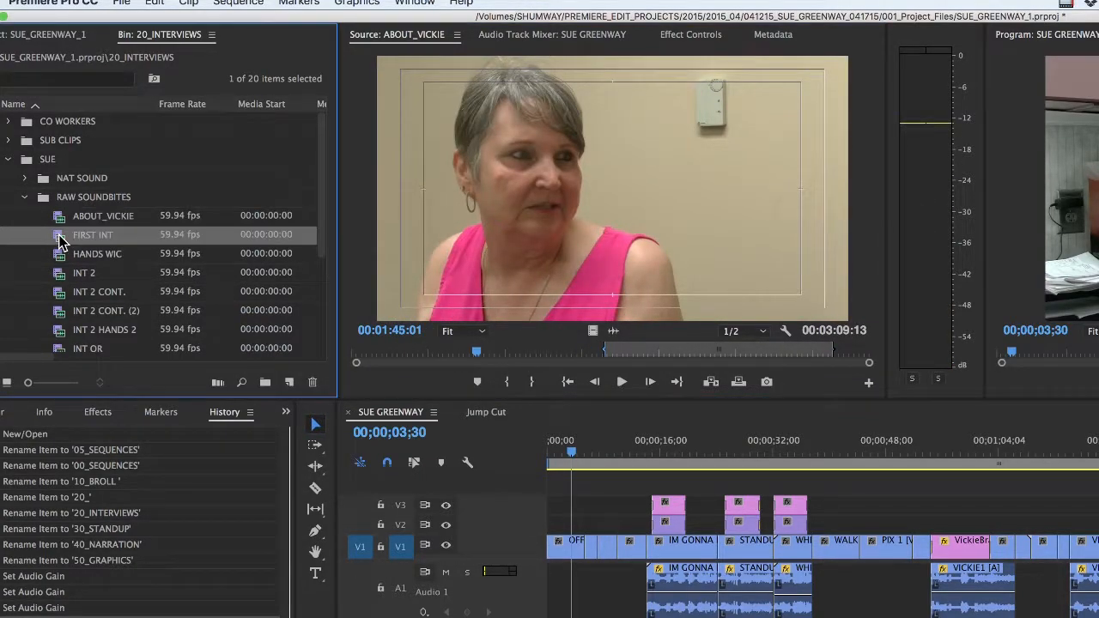
pyautogui.doubleClick(60, 242)
pyautogui.moveTo(630, 354); pyautogui.dragTo(604, 373)
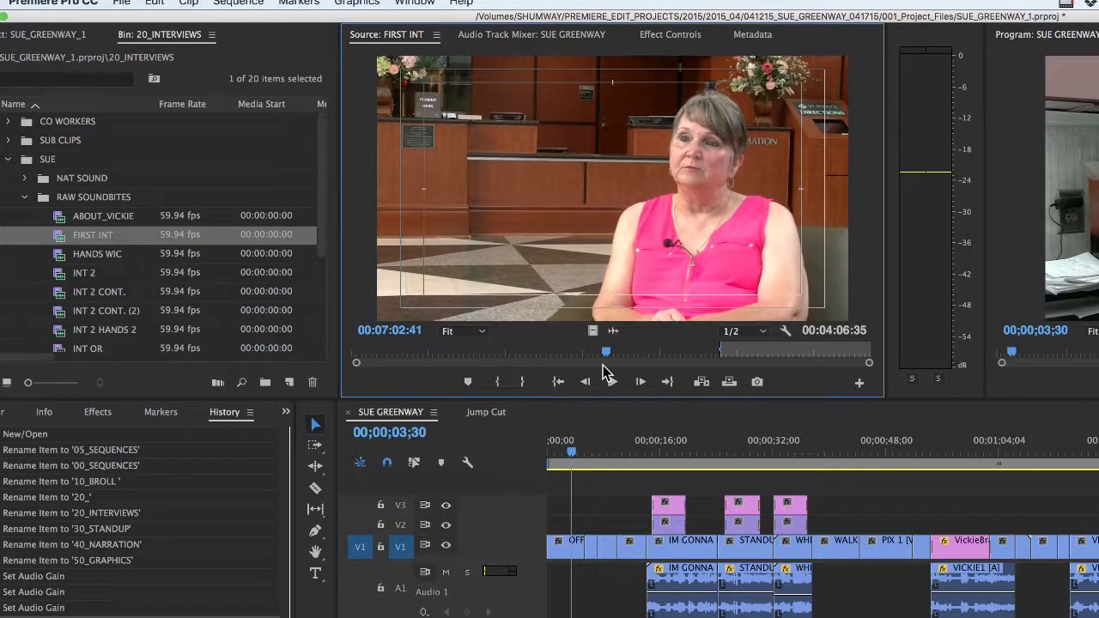
pyautogui.click(609, 379)
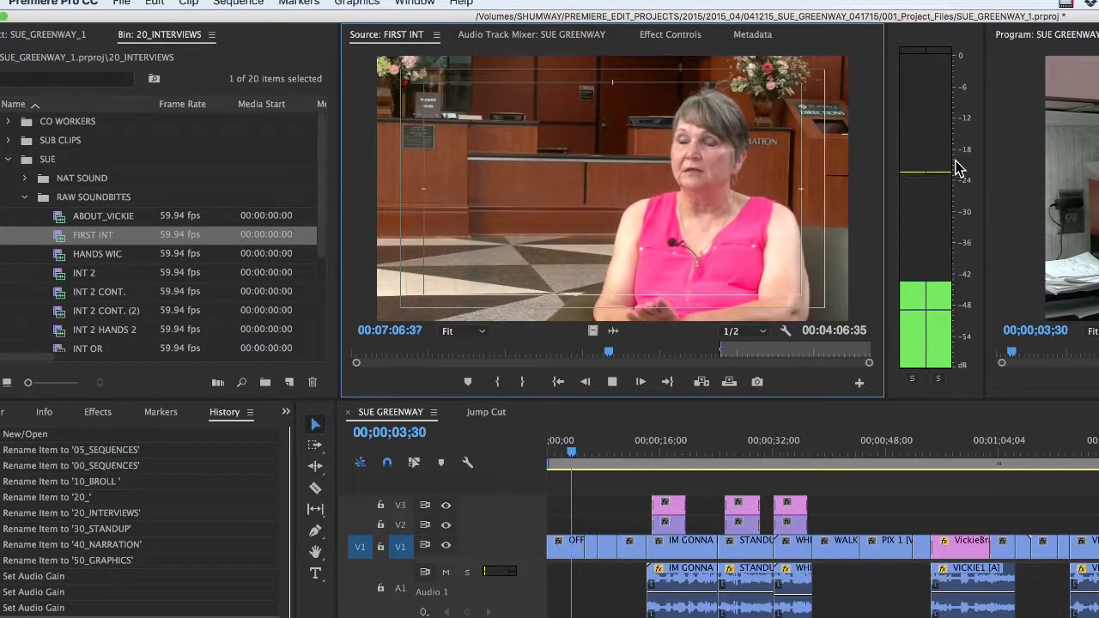
pyautogui.press('space')
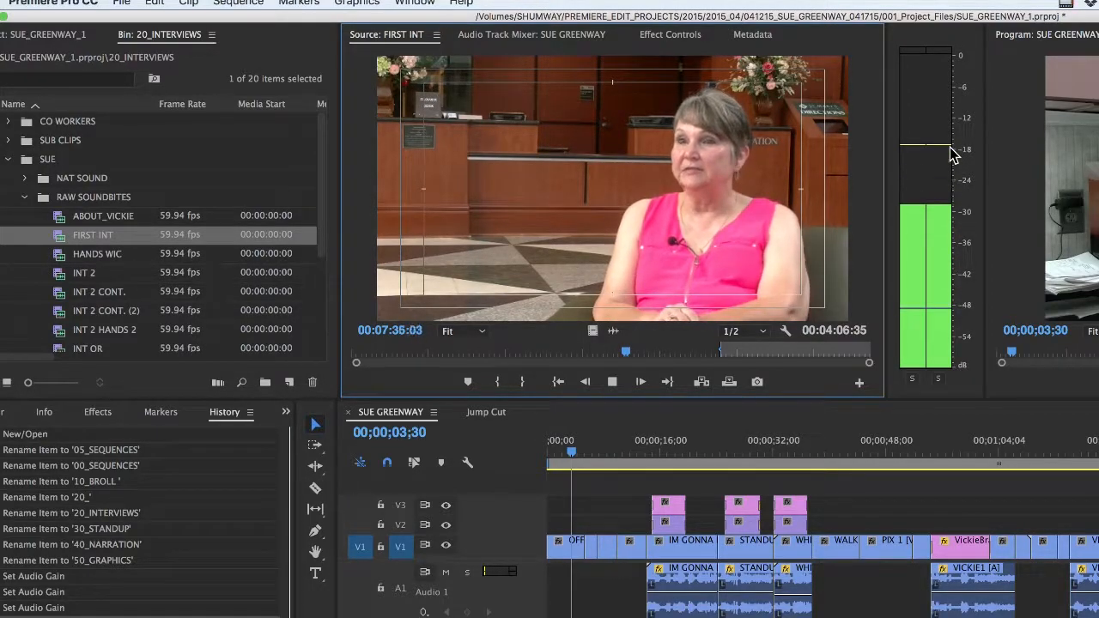
pyautogui.press('space')
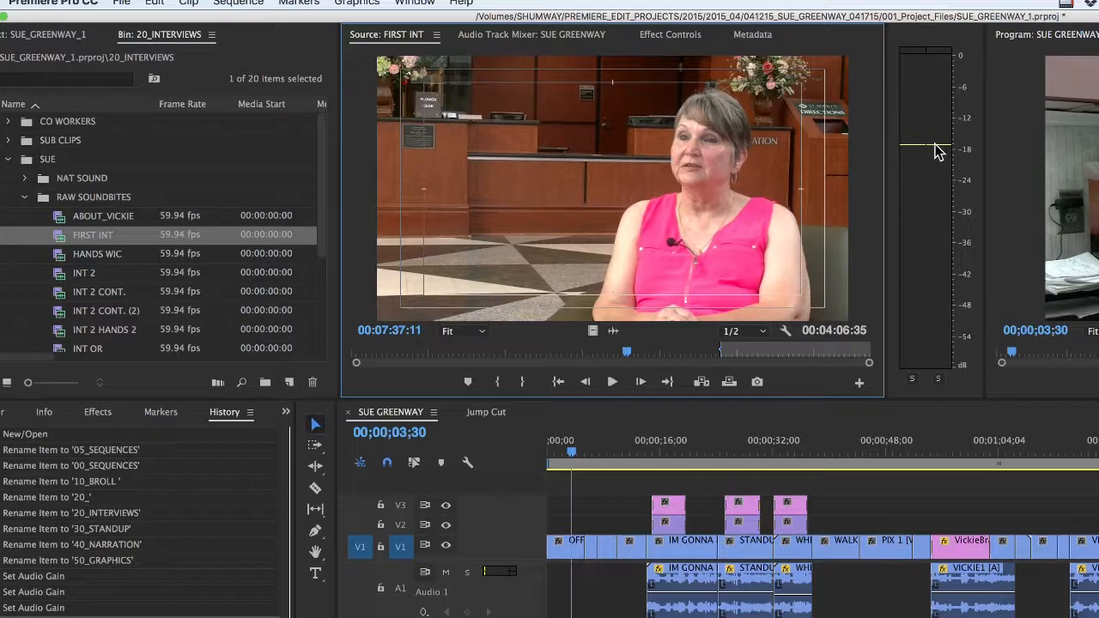